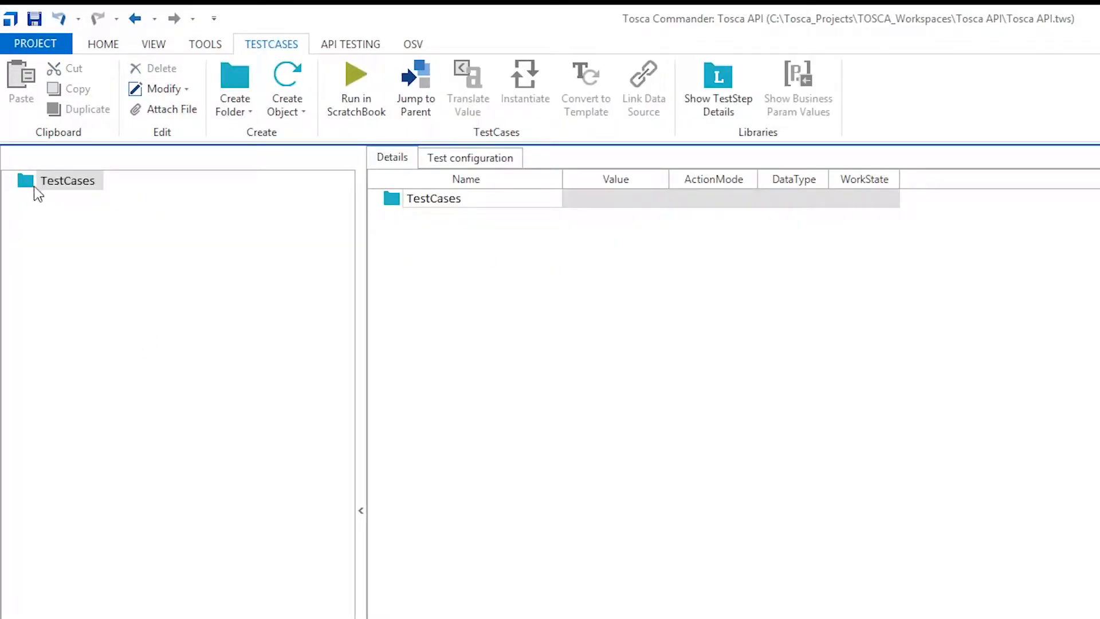
Create a test case named "Fetch RowCount" in the TestCases folder
right_click(33, 186)
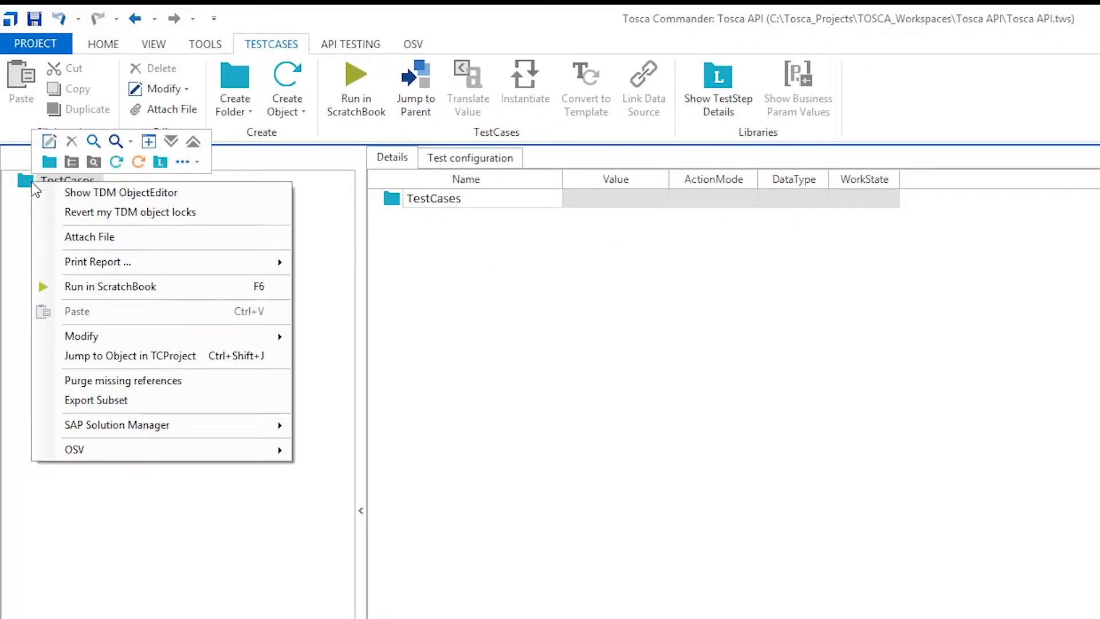
left_click(115, 164)
type("Fetch R")
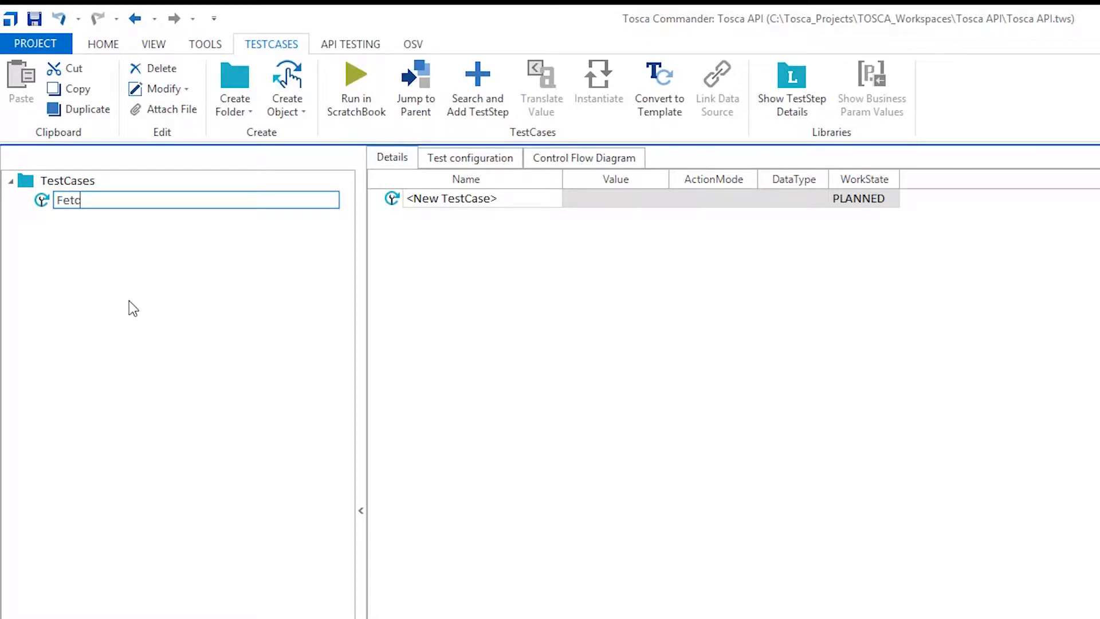
type("owCount")
left_click(194, 366)
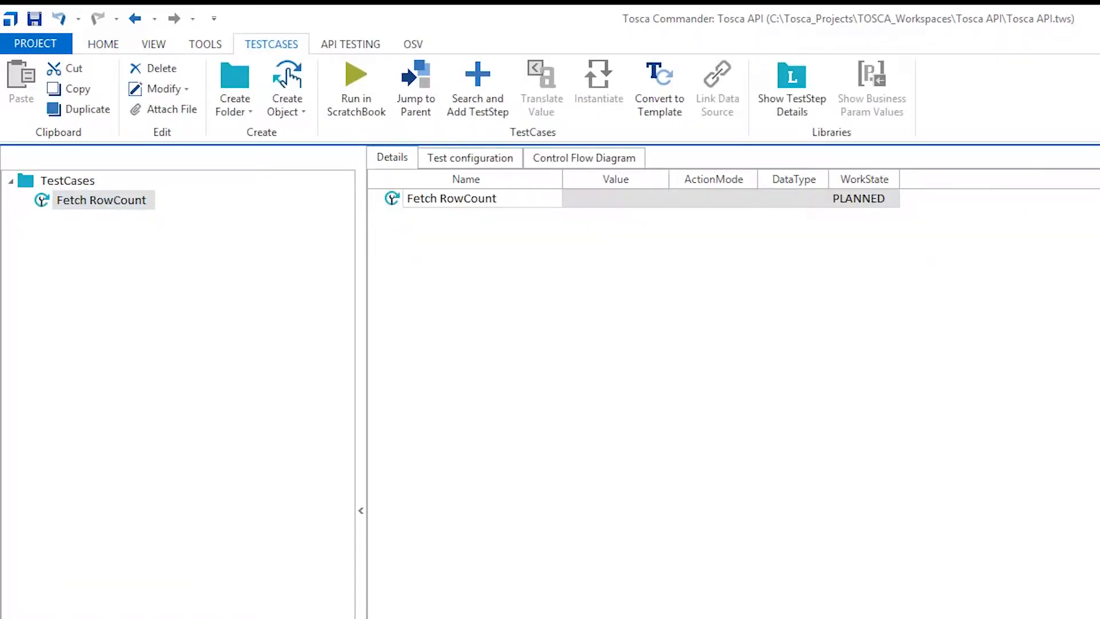
Add the Table Steering module to the Fetch RowCount test case and rename the resulting test step "Row Count"
left_click_drag(134, 308, 58, 202)
left_click(58, 202)
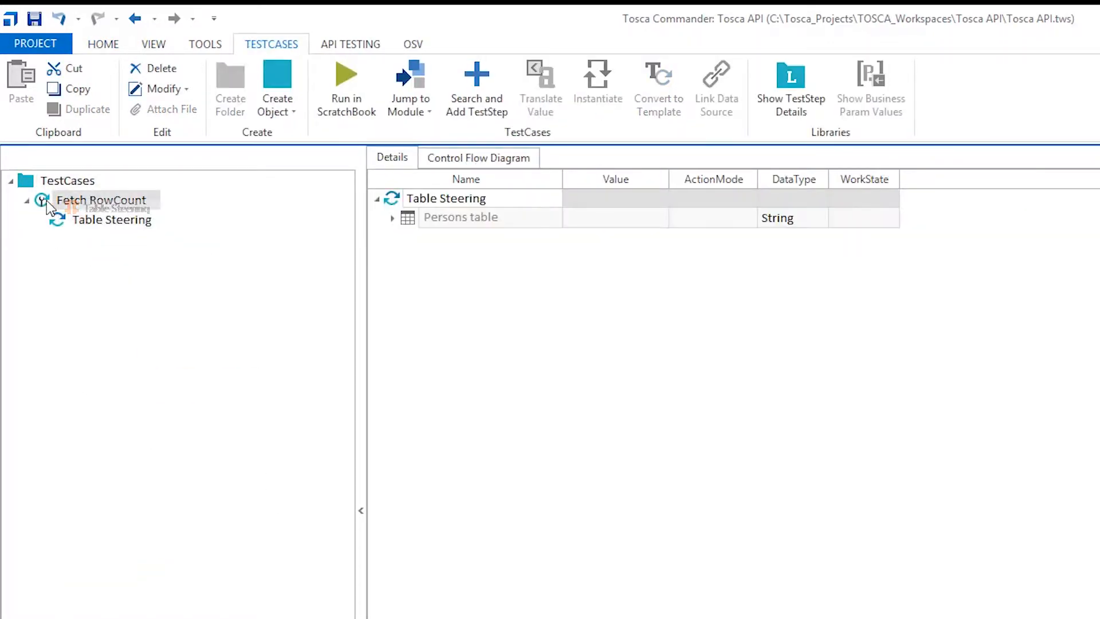
left_click(474, 223)
left_click(474, 223)
type("F")
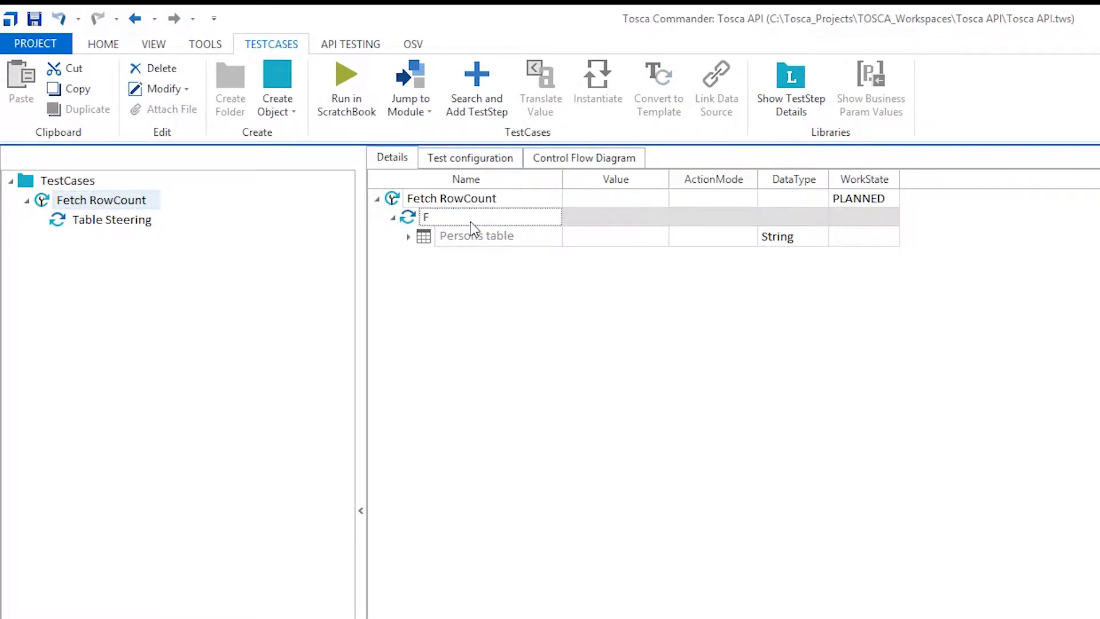
type("Rows")
key("BackSpace")
type("Count")
key("Return")
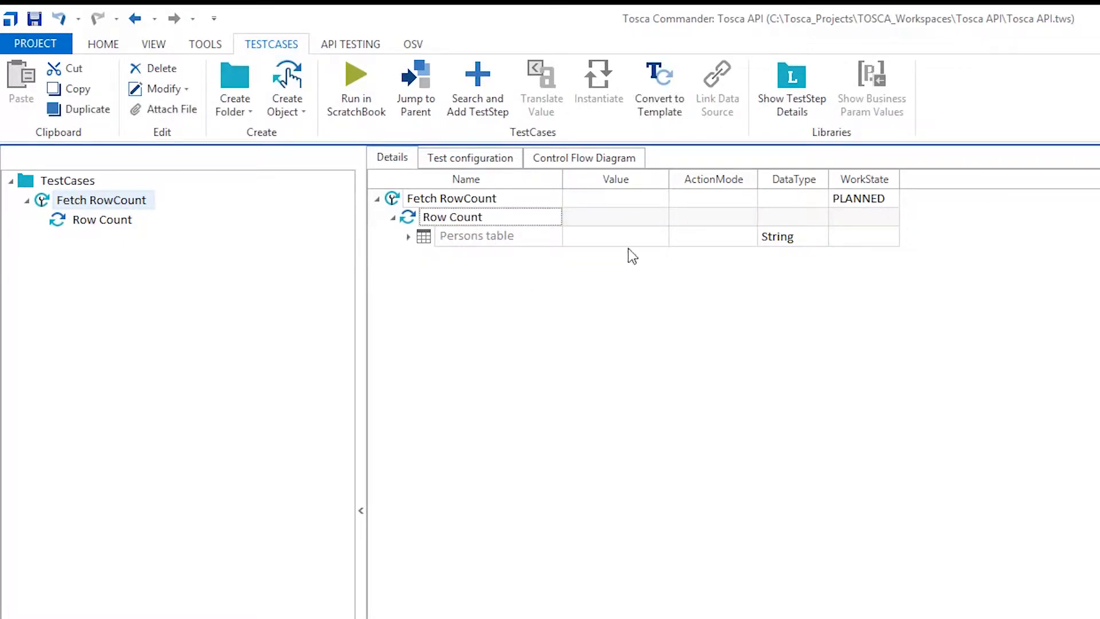
Widen the Value column and set the Persons table value to RowCount==RowNum in the Row Count step
left_click_drag(667, 179, 703, 179)
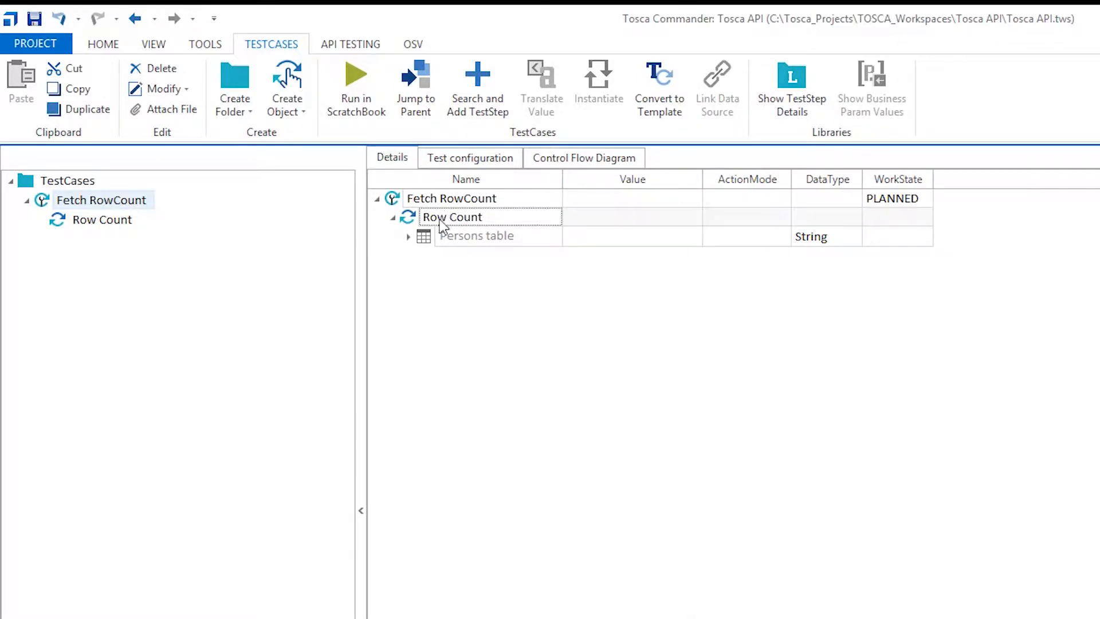
left_click(613, 236)
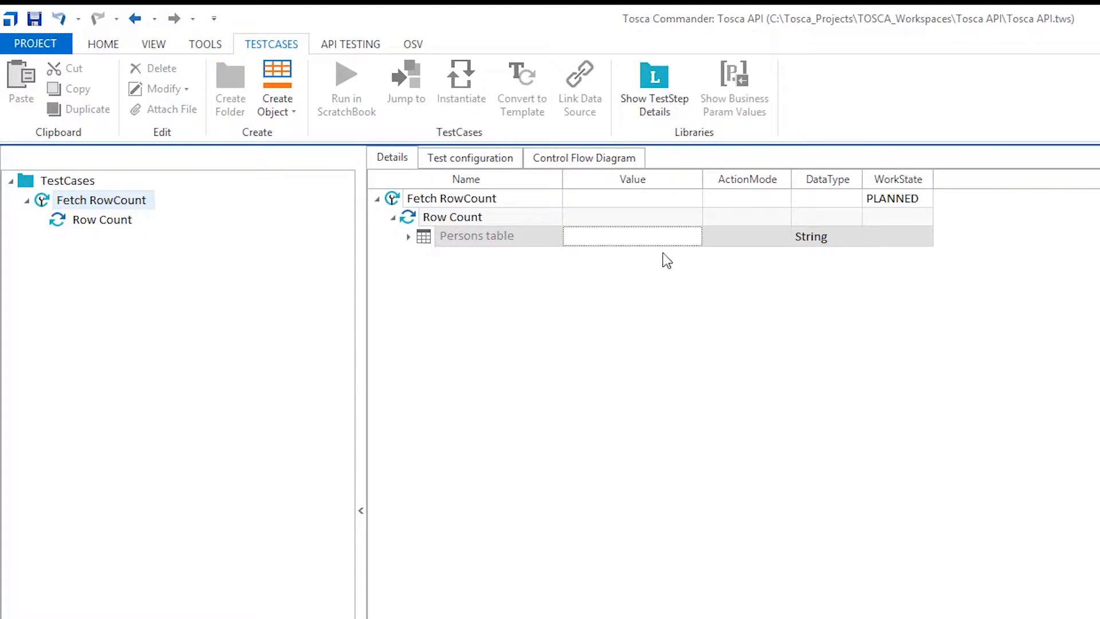
left_click(689, 236)
left_click(691, 237)
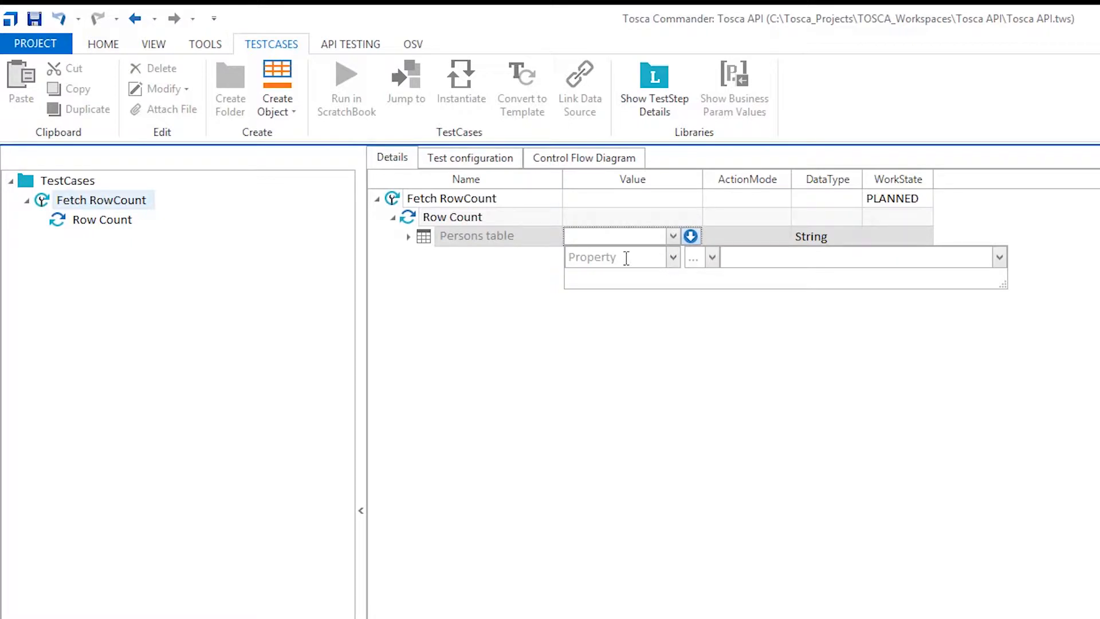
type("ROw")
key("BackSpace")
key("BackSpace")
type("ow")
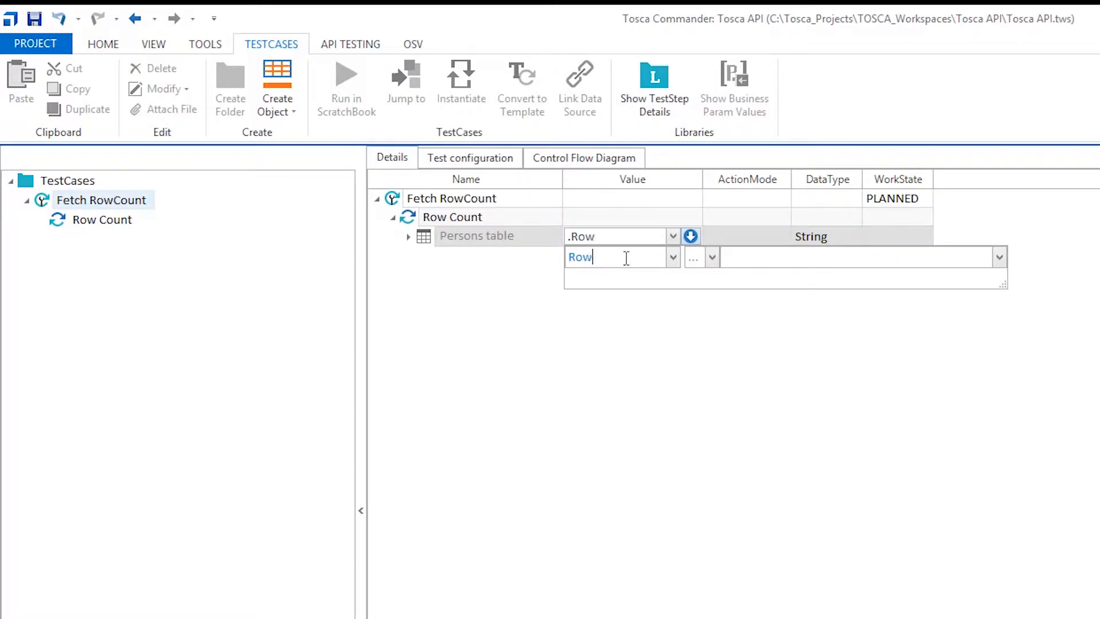
type("Count")
left_click(698, 280)
left_click(745, 256)
type("RowNum")
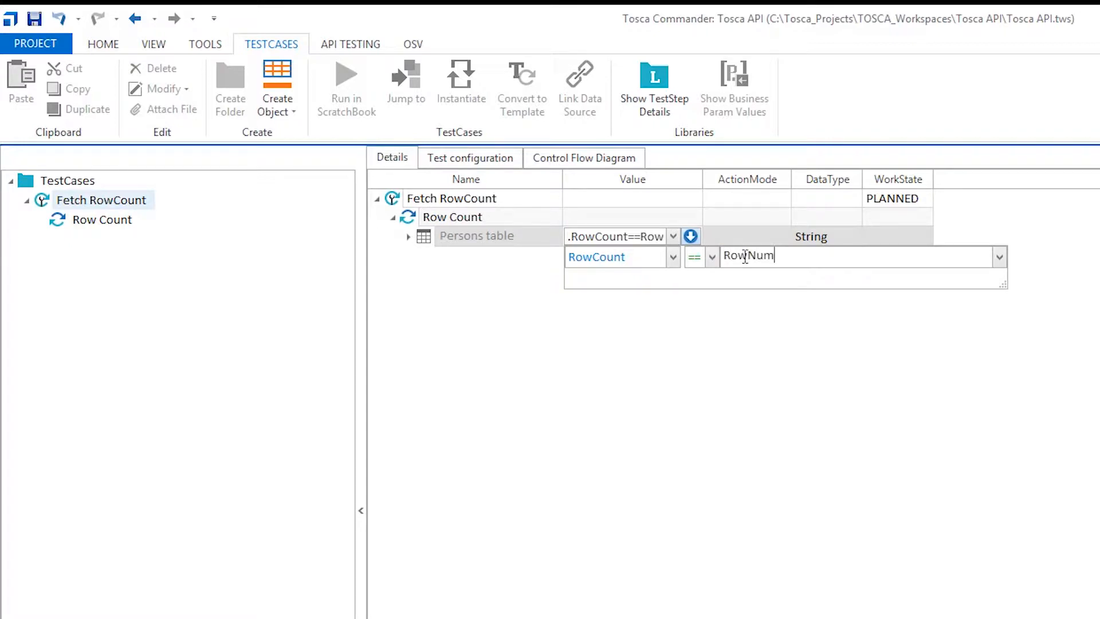
left_click(730, 345)
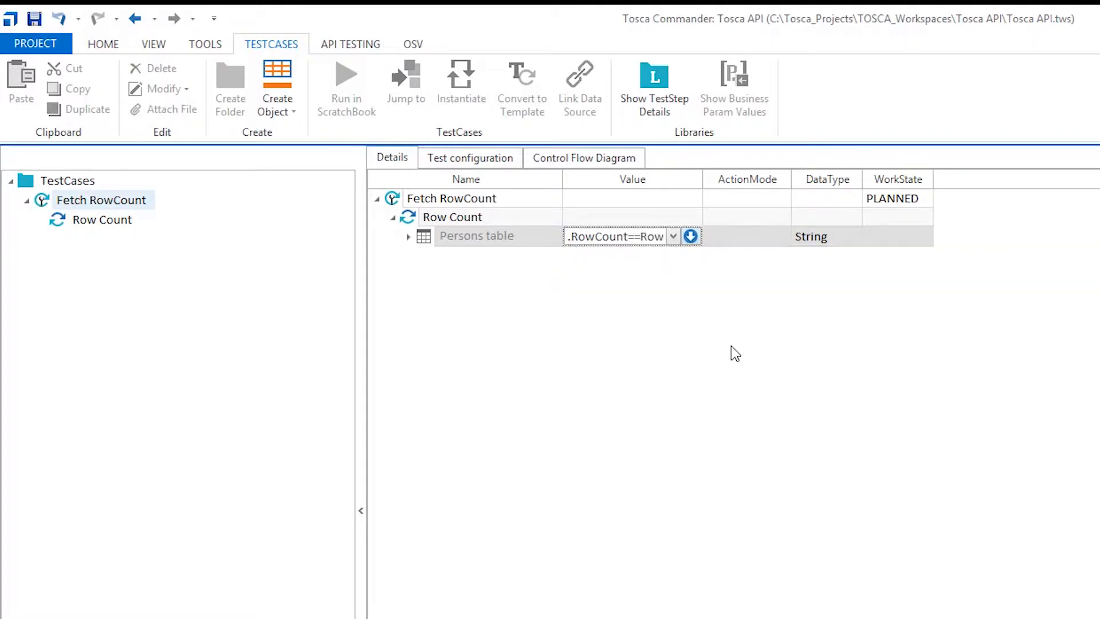
Set the ActionMode of the Persons table in the Row Count step to Buffer
left_click(755, 239)
left_click(782, 238)
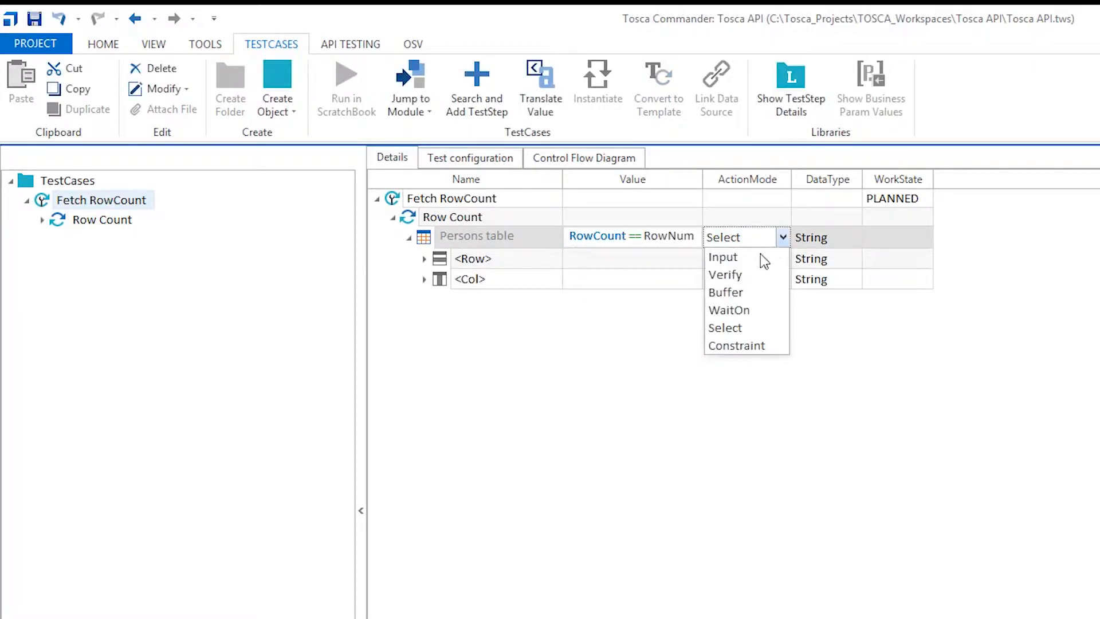
left_click(735, 294)
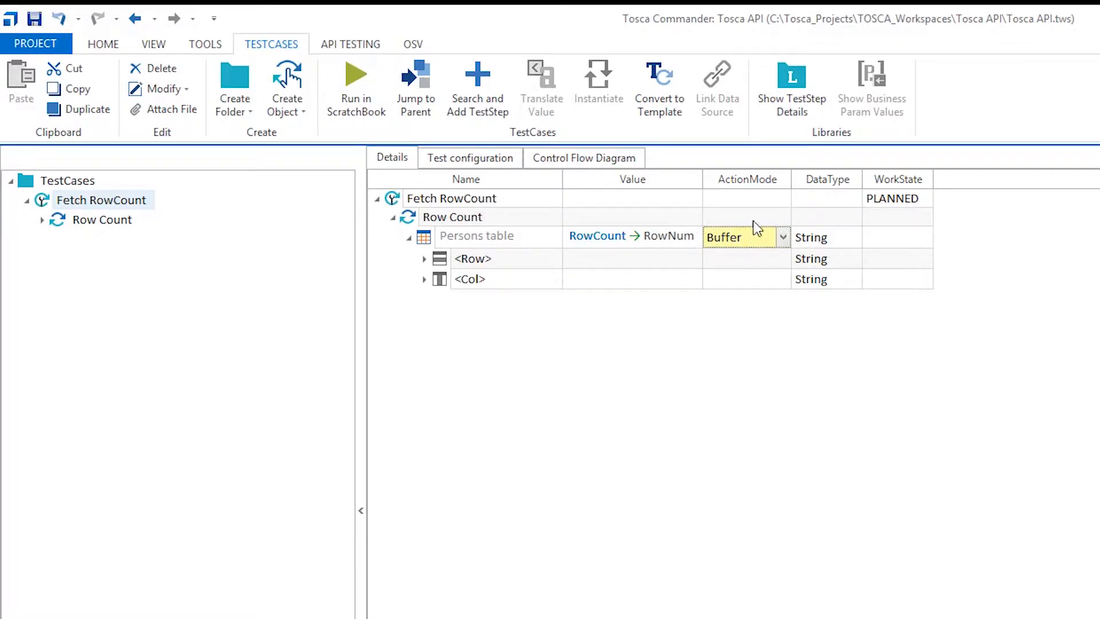
Run the Fetch RowCount test case in ScratchBook and return to Tosca Commander from the browser
left_click(392, 204)
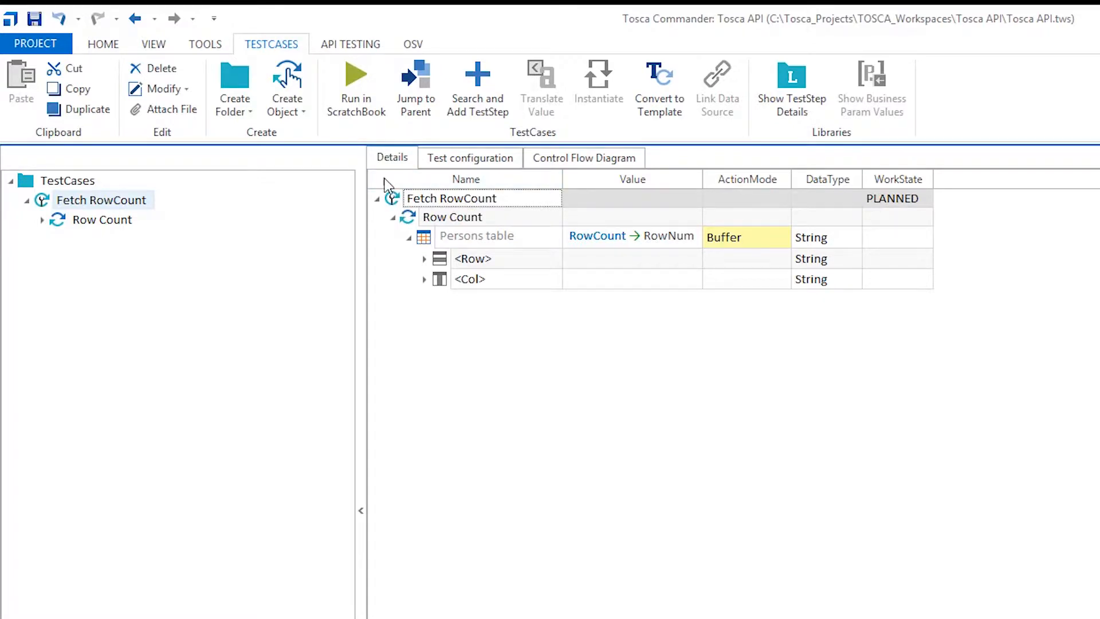
left_click(355, 106)
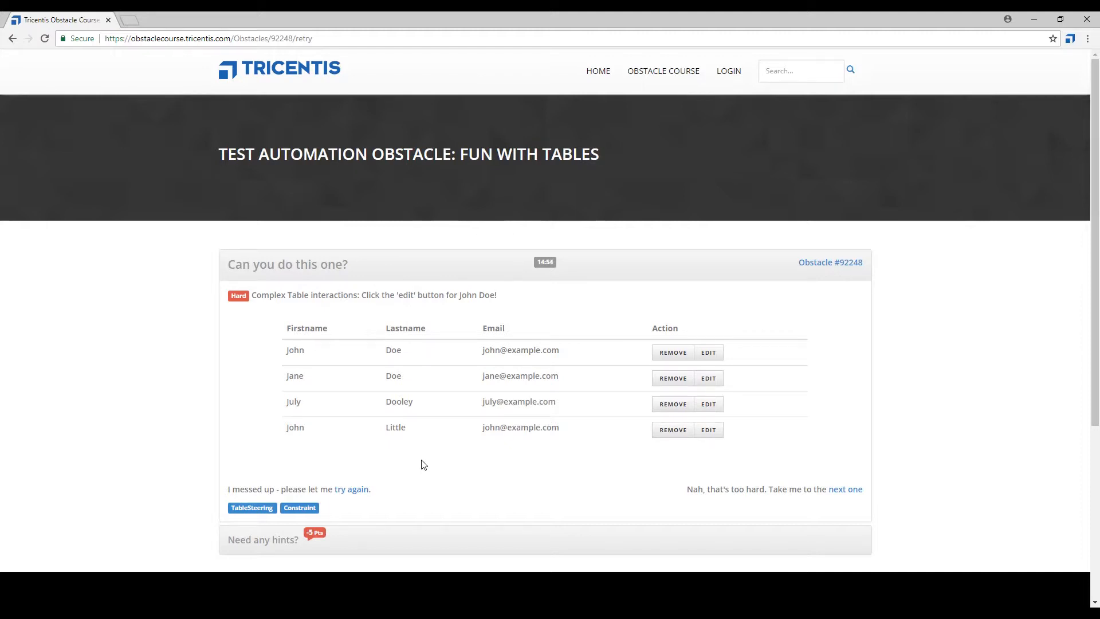
left_click(246, 616)
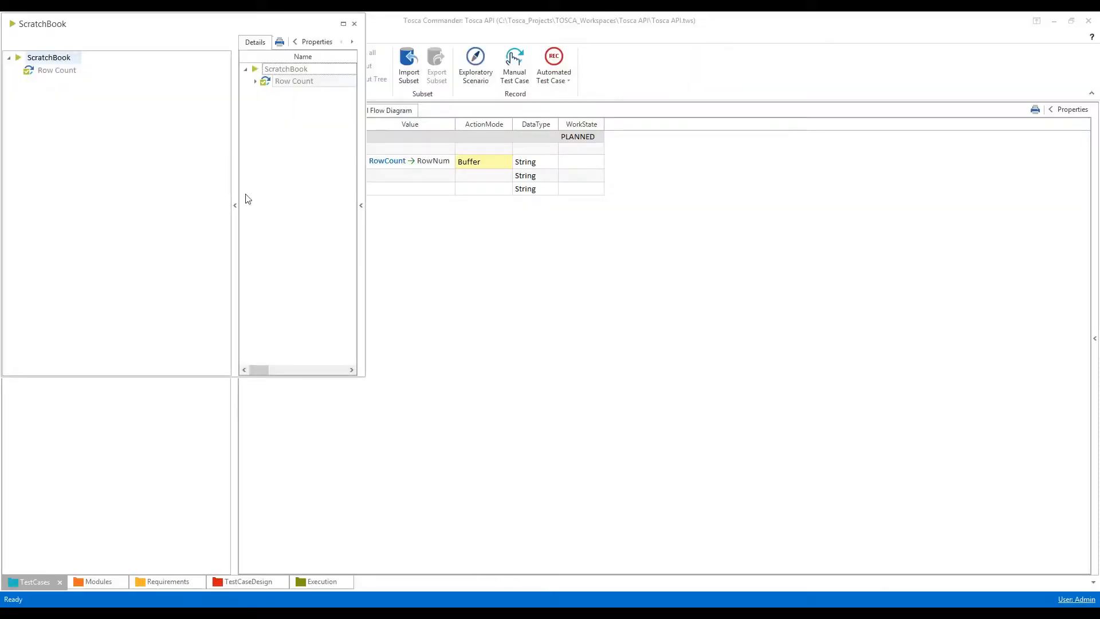
Enlarge the ScratchBook results, read the full log information for the Persons table under Row Count, and close them
left_click(343, 24)
left_click(256, 81)
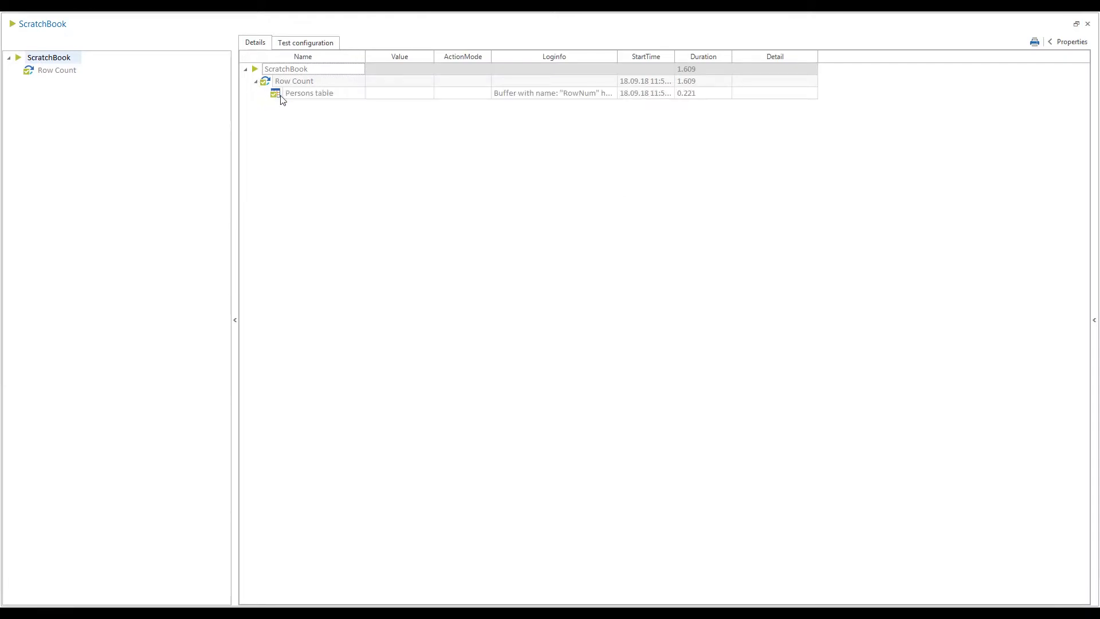
left_click(537, 95)
left_click(612, 93)
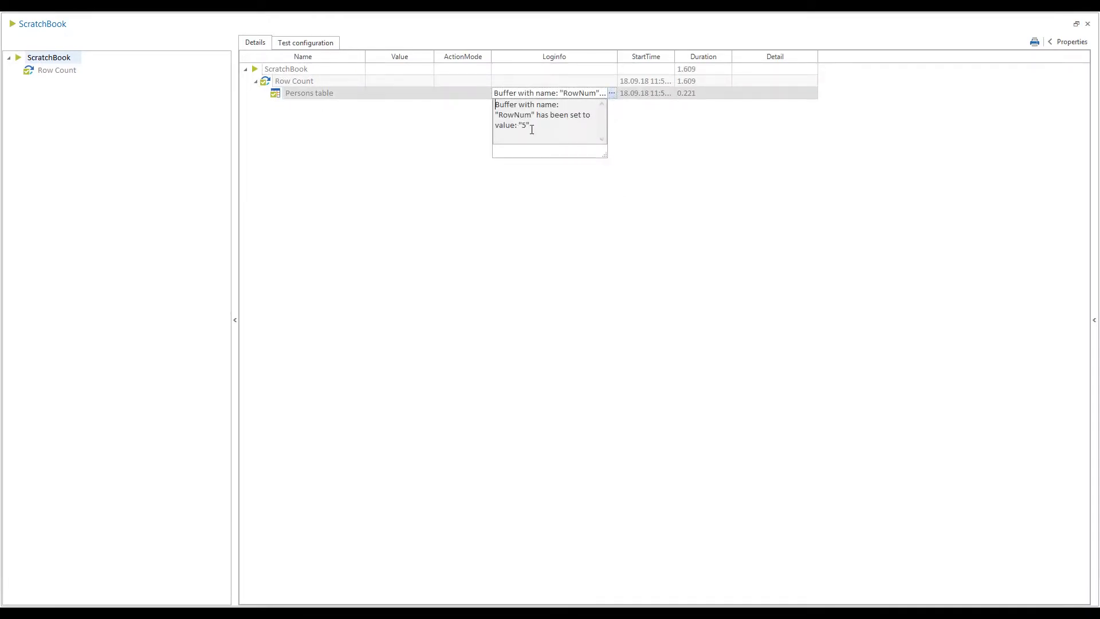
left_click(663, 163)
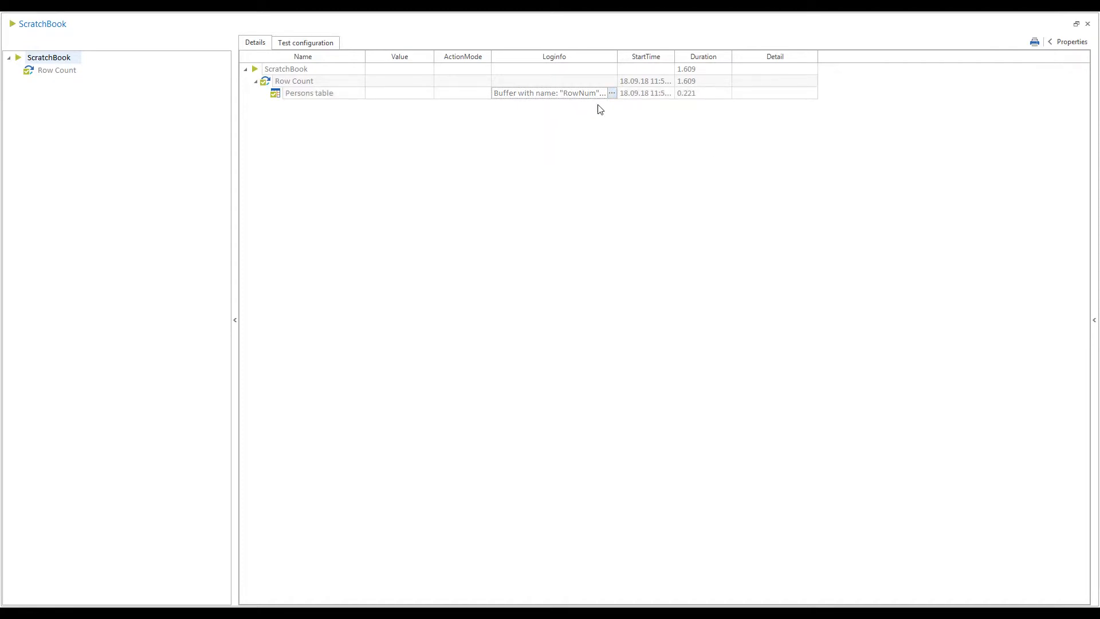
left_click(1087, 23)
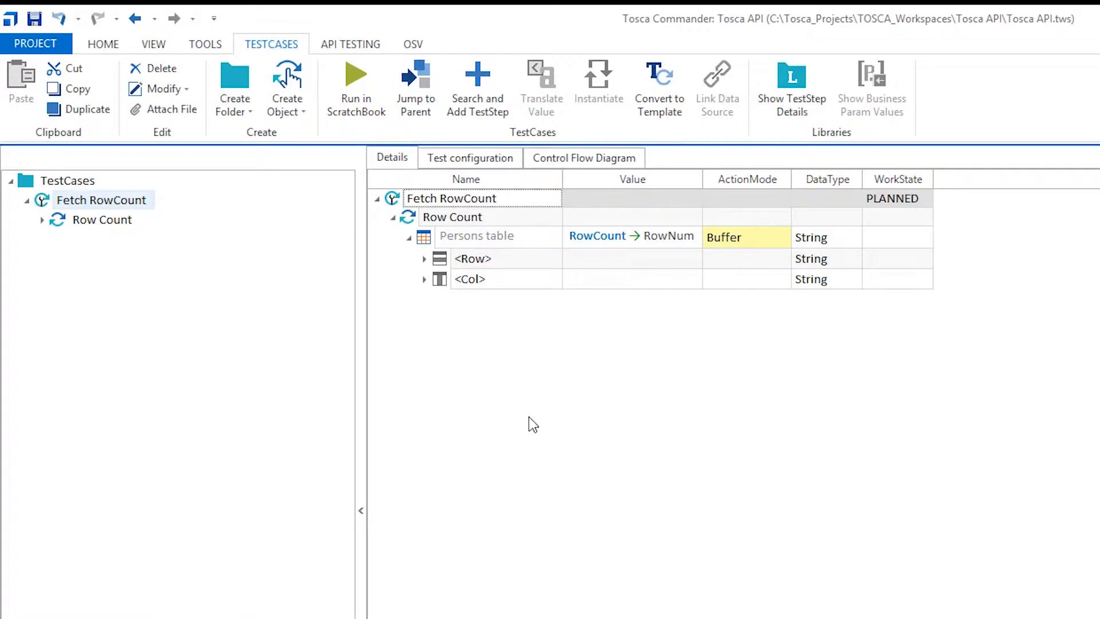
Set the WorkState of the Fetch RowCount test case to completed
left_click(893, 199)
type("COMP...")
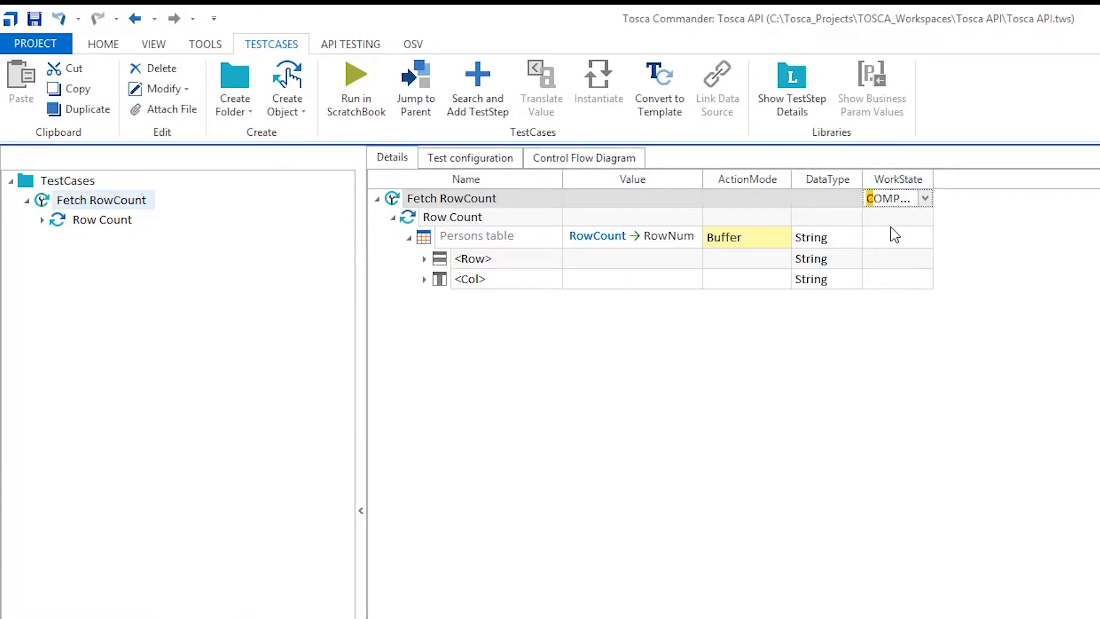
left_click(844, 402)
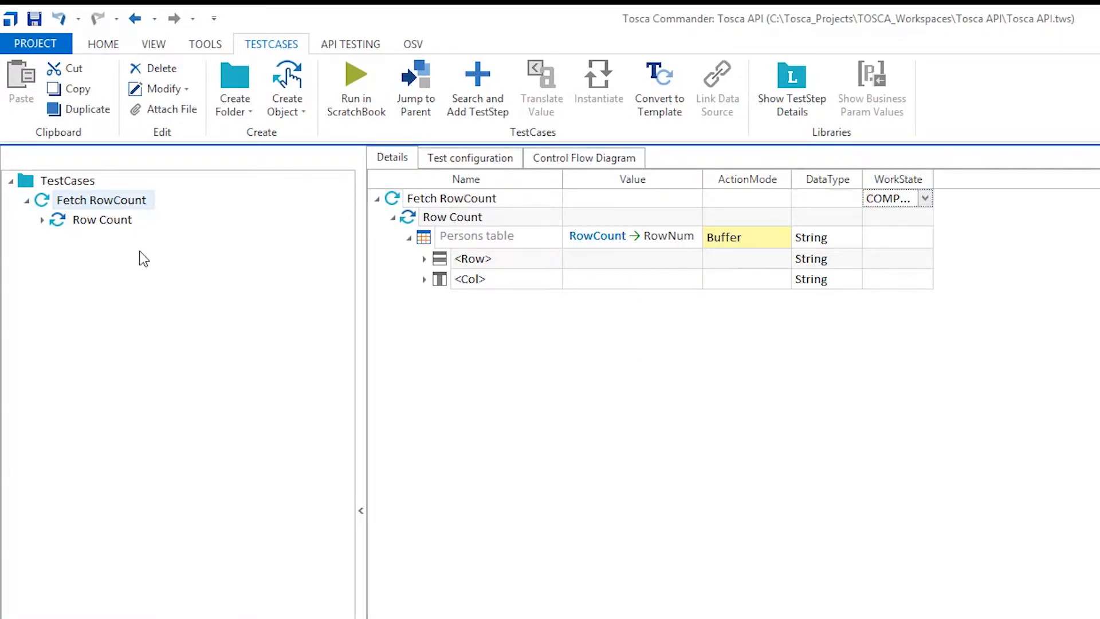
Collapse the Fetch RowCount test case and create another one named "Fetch Column Number" in the TestCases folder
left_click(27, 200)
right_click(27, 177)
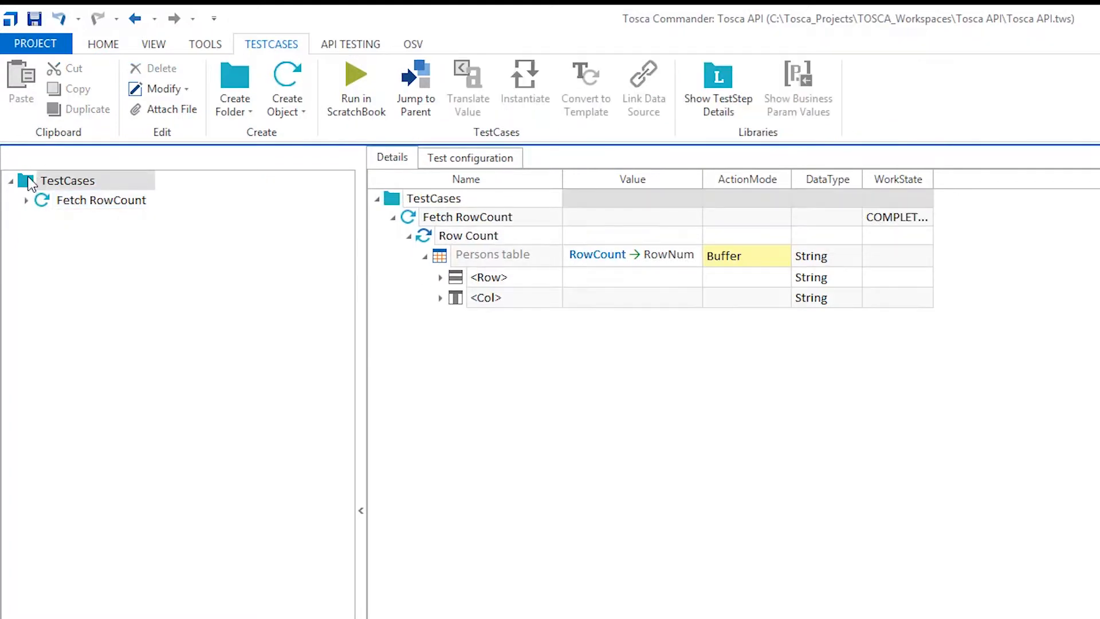
left_click(111, 156)
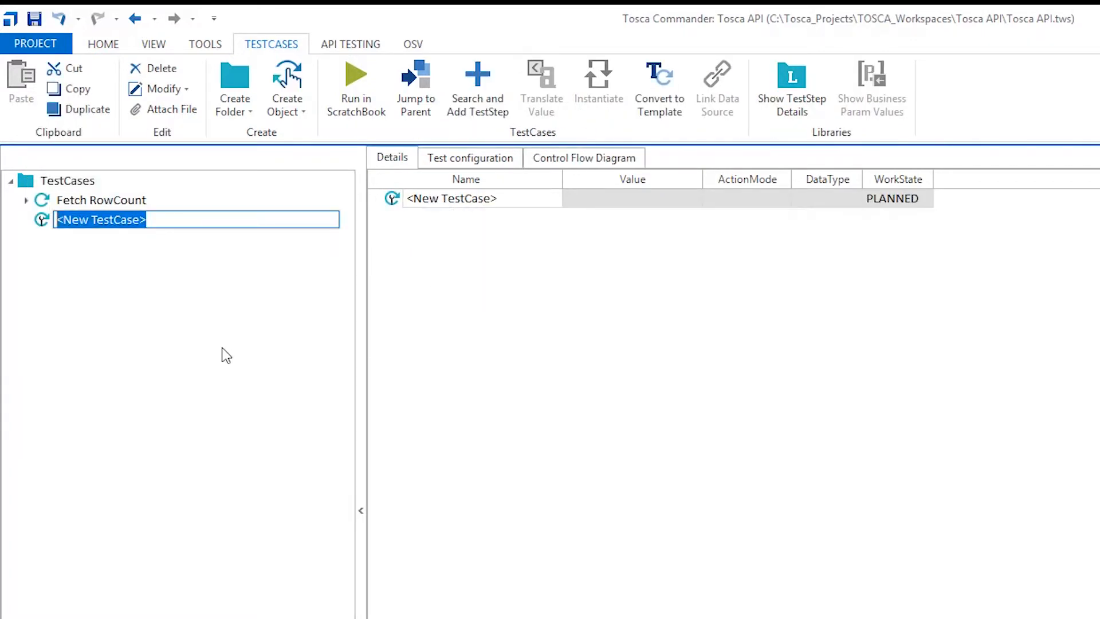
type("Fetch Column Number")
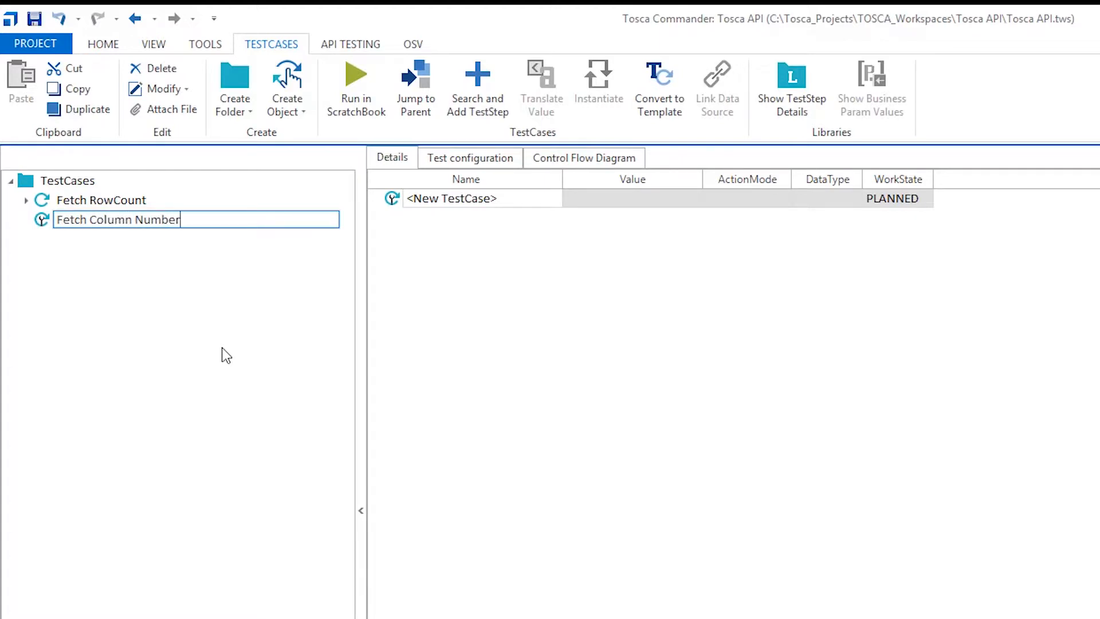
key("Return")
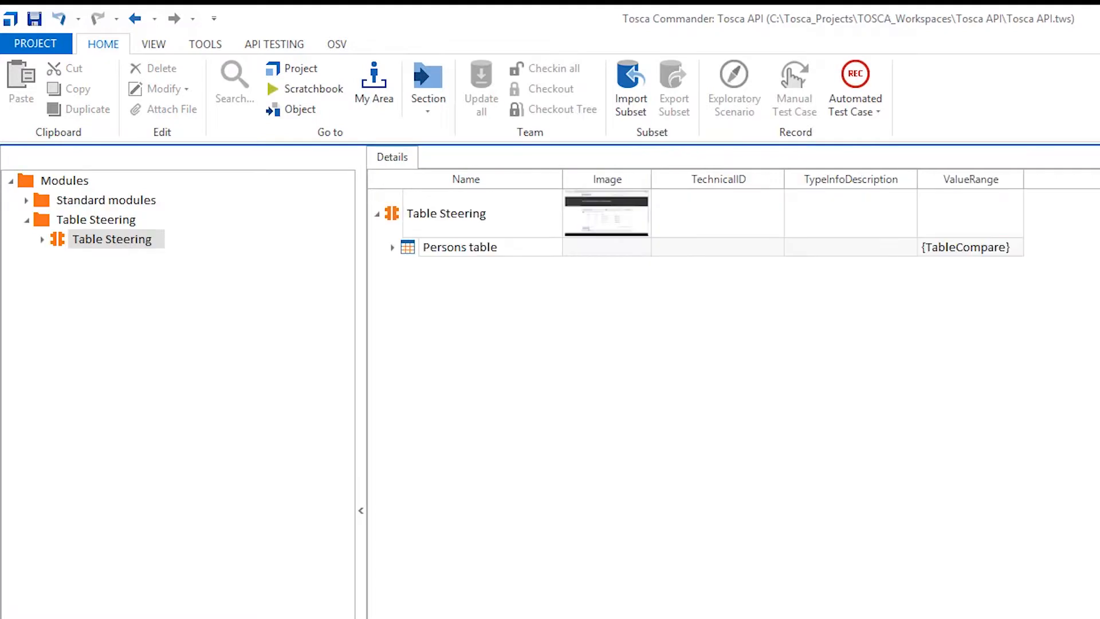
Add the Table Steering module to the Fetch Column Number test case and rename the resulting test step "Column Count"
left_click_drag(61, 242, 72, 160)
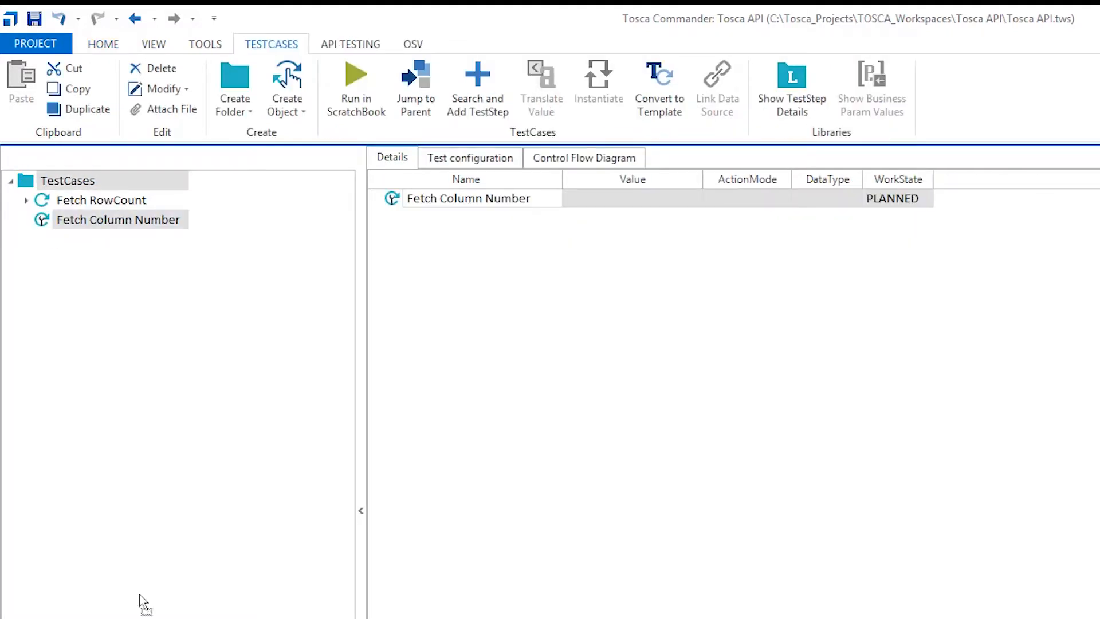
left_click_drag(133, 561, 44, 227)
double_click(461, 198)
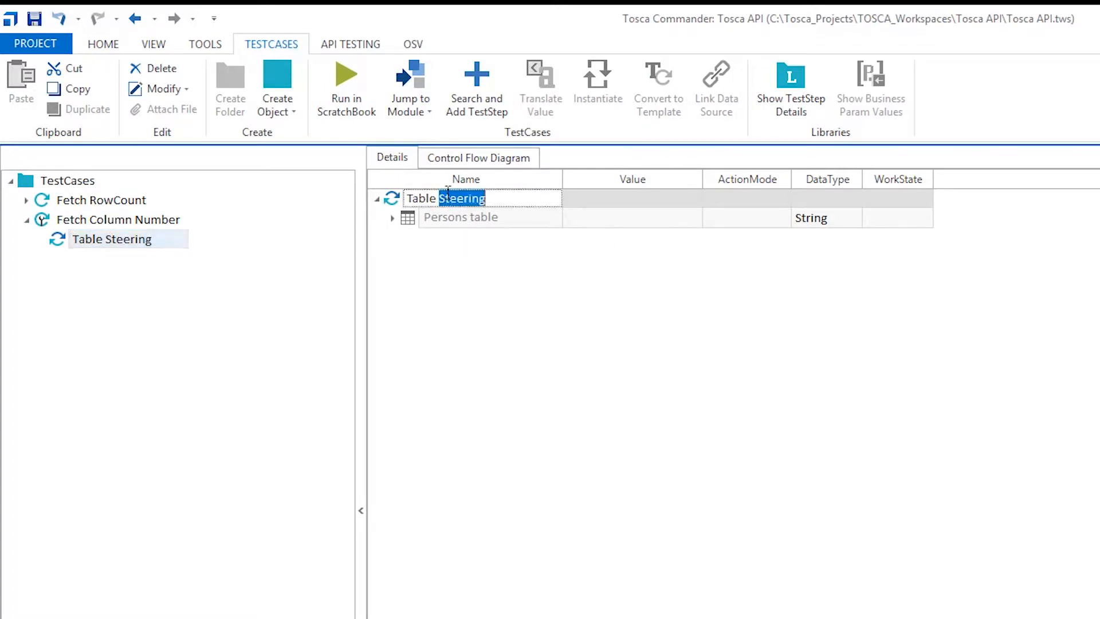
key("BackSpace")
key("BackSpace")
key("BackSpace")
key("BackSpace")
key("BackSpace")
key("BackSpace")
key("BackSpace")
type("Columjn")
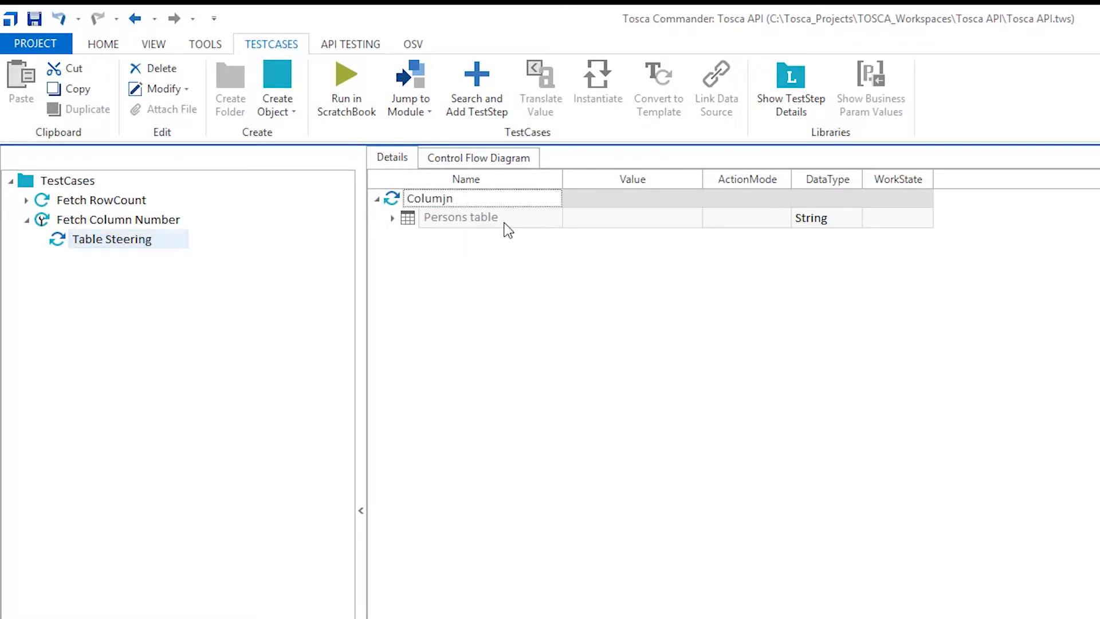
type("n Count")
left_click(741, 410)
Following the Fetch RowCount setup, assign the Persons table under Column Count the ColumnCount property with the value ColNum
left_click(105, 221)
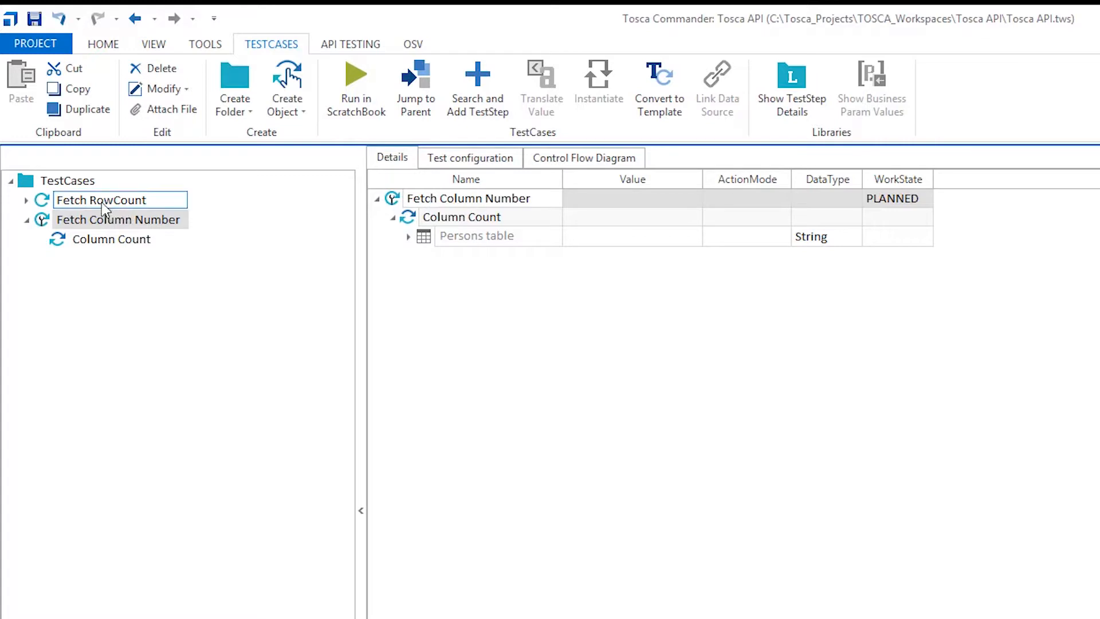
left_click(103, 205)
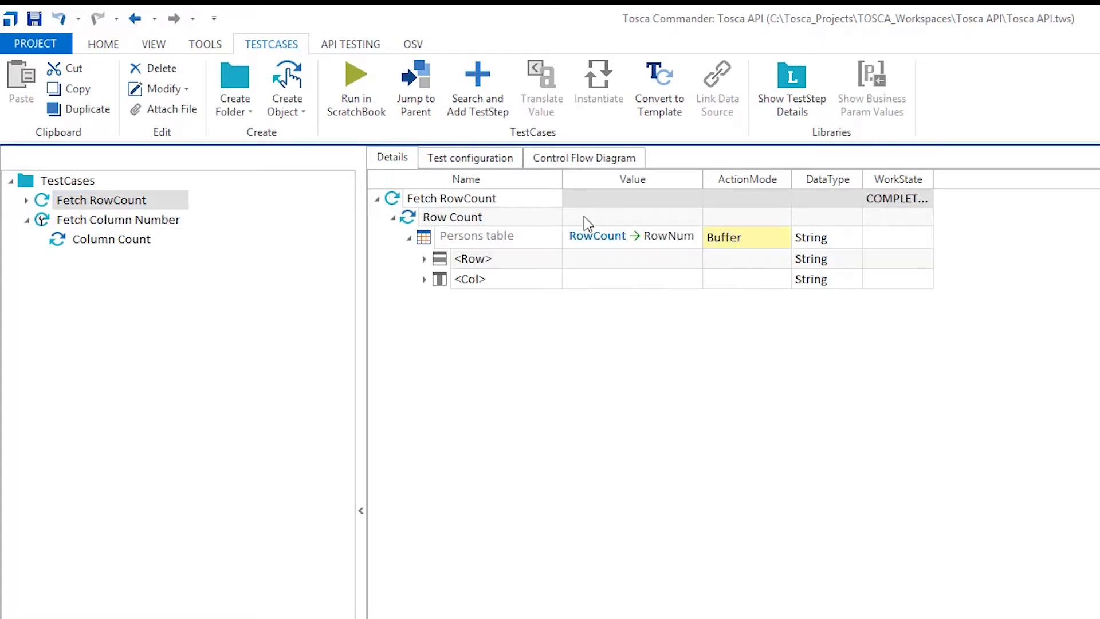
left_click(90, 221)
left_click(663, 237)
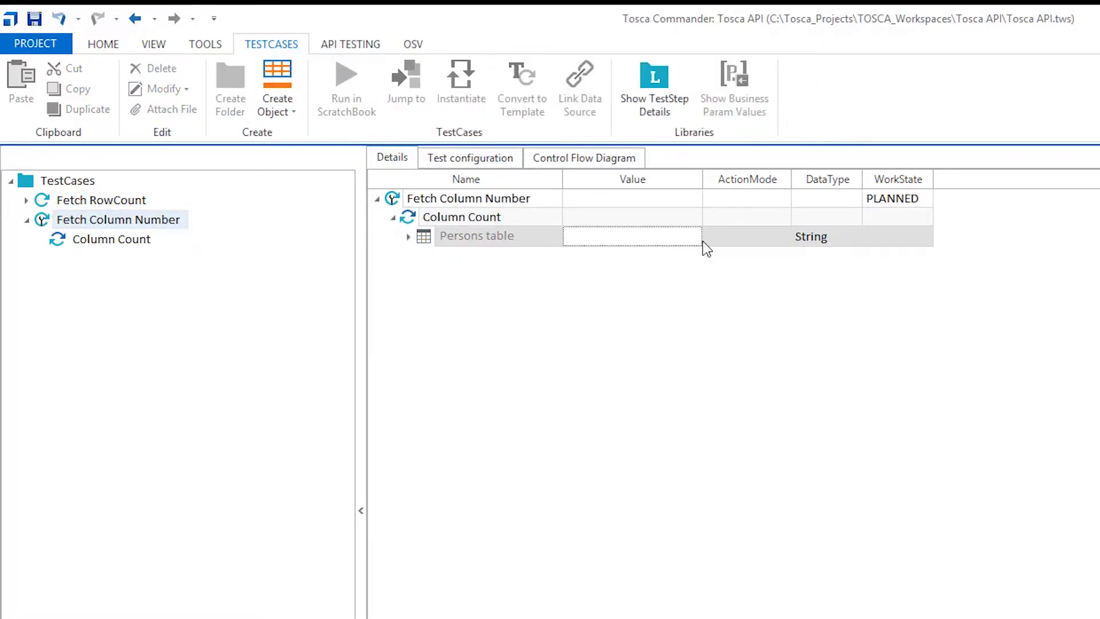
left_click(696, 244)
left_click(690, 237)
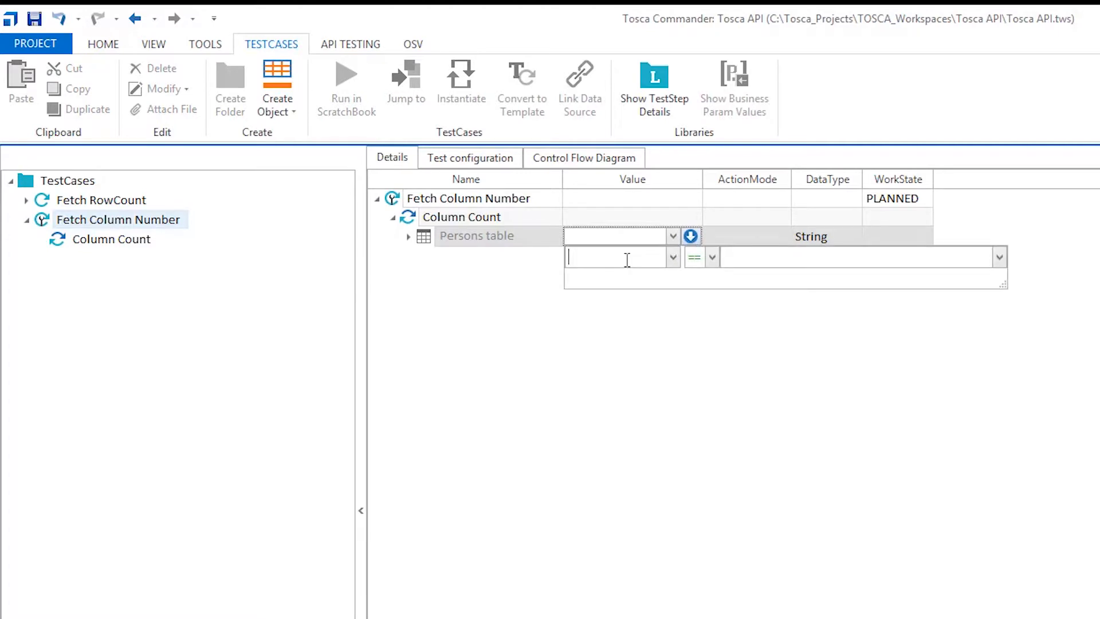
type("Column")
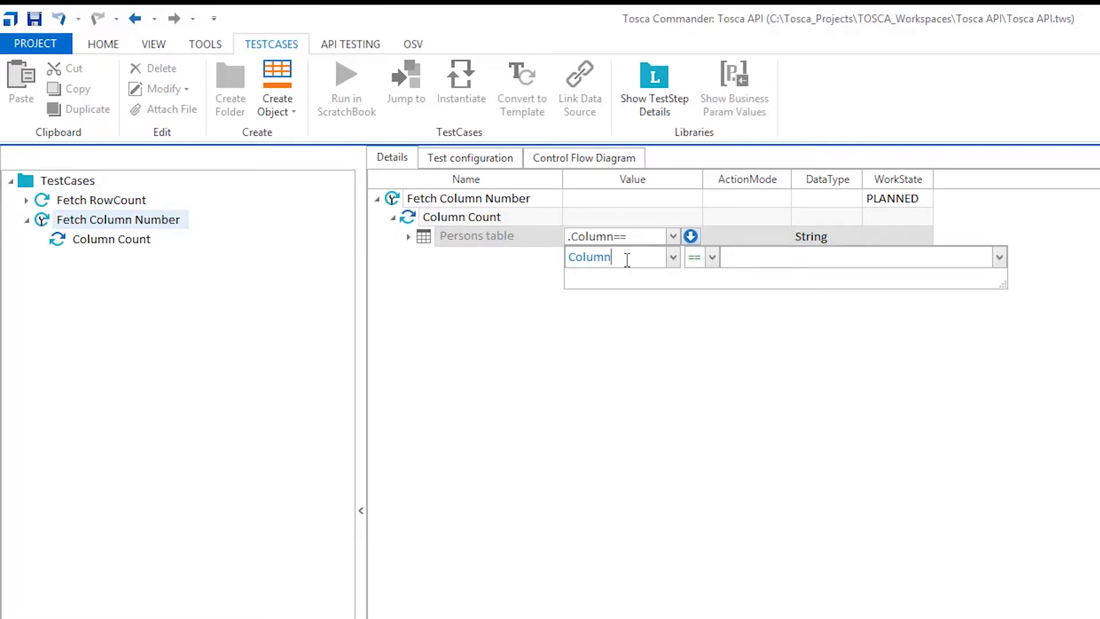
type(" Count")
scroll(627, 260, "down", 1)
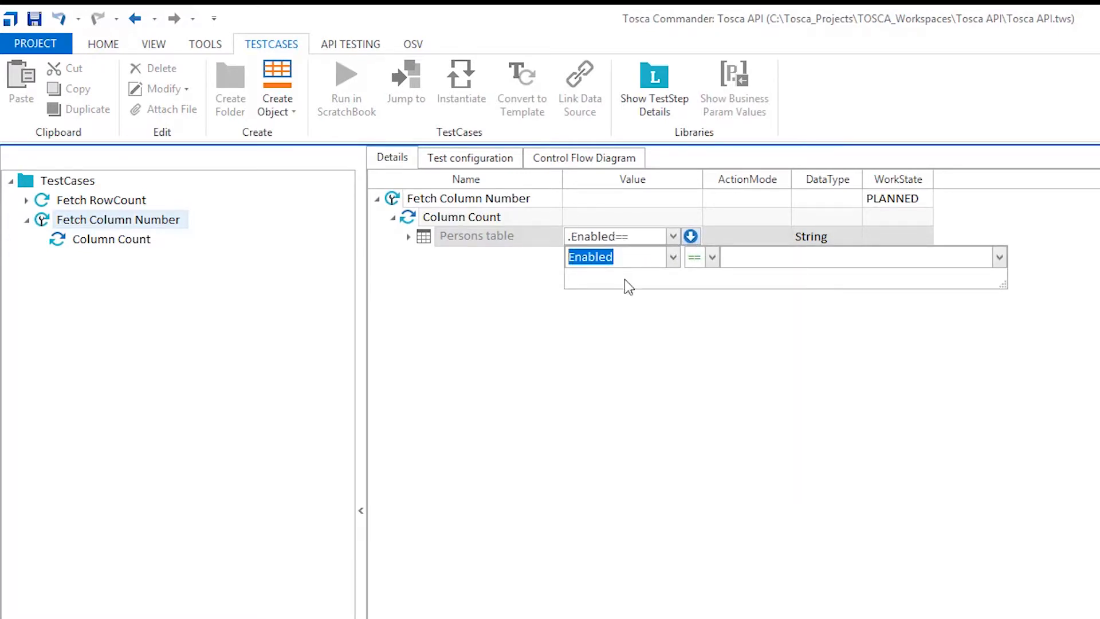
type("C")
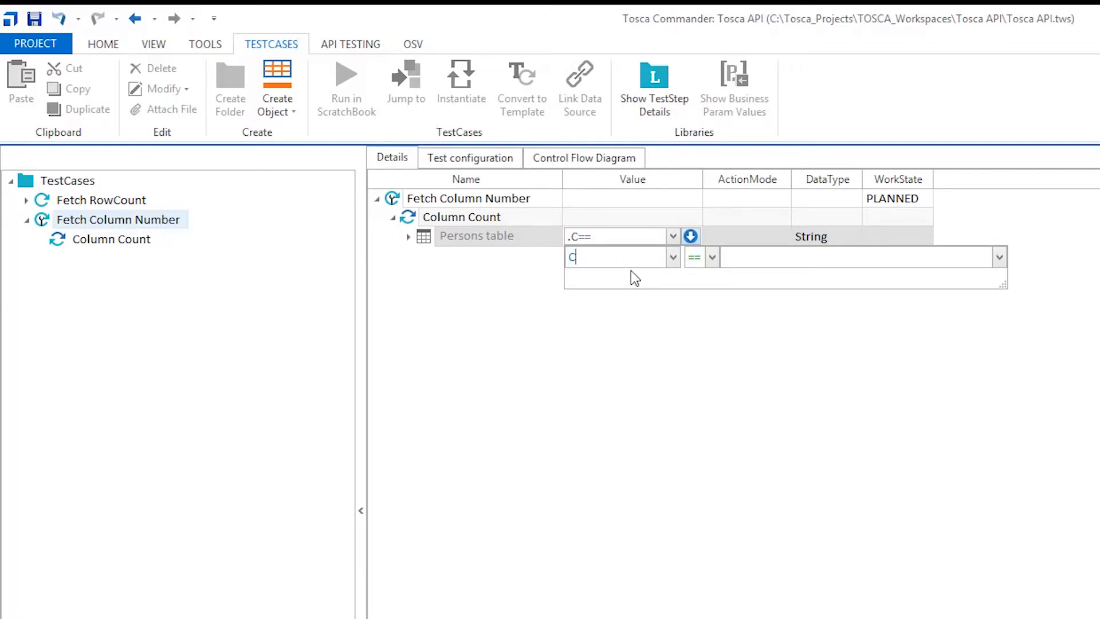
type("olumnCount")
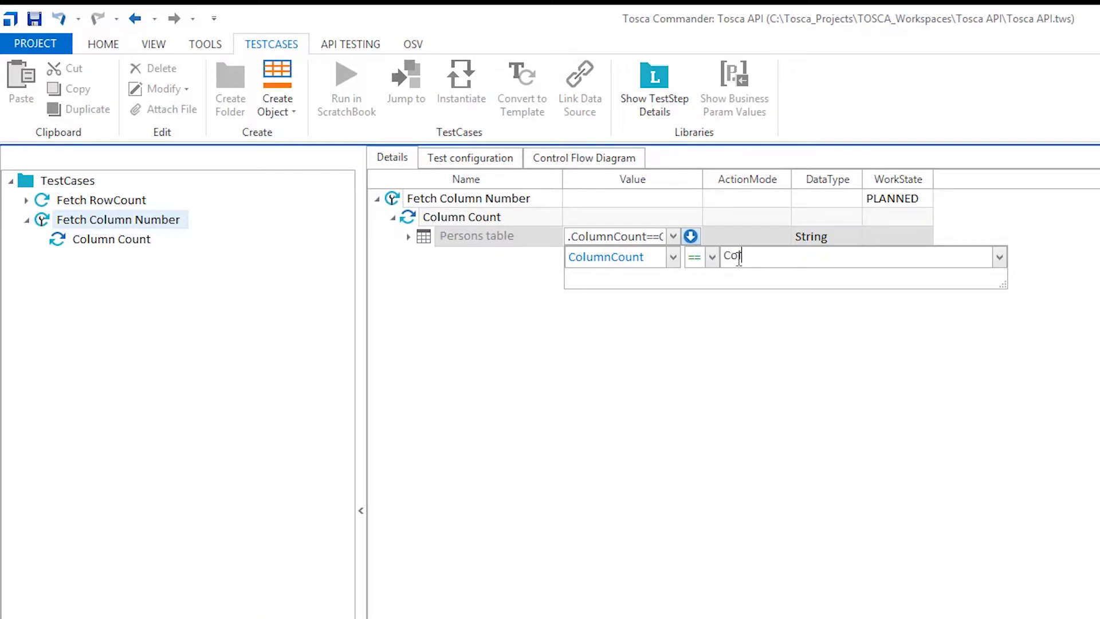
type("Num")
key("Return")
Set the Persons table's ActionMode to Buffer, fit the Value column to its contents, and collapse the table's rows
left_click(757, 237)
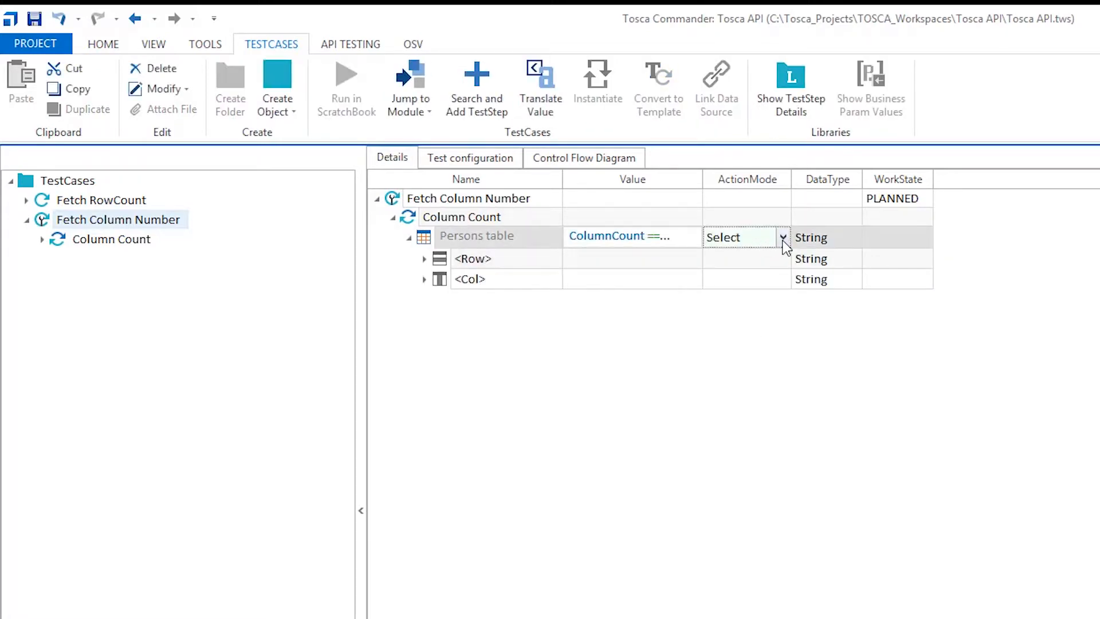
left_click(783, 237)
left_click(728, 292)
double_click(702, 179)
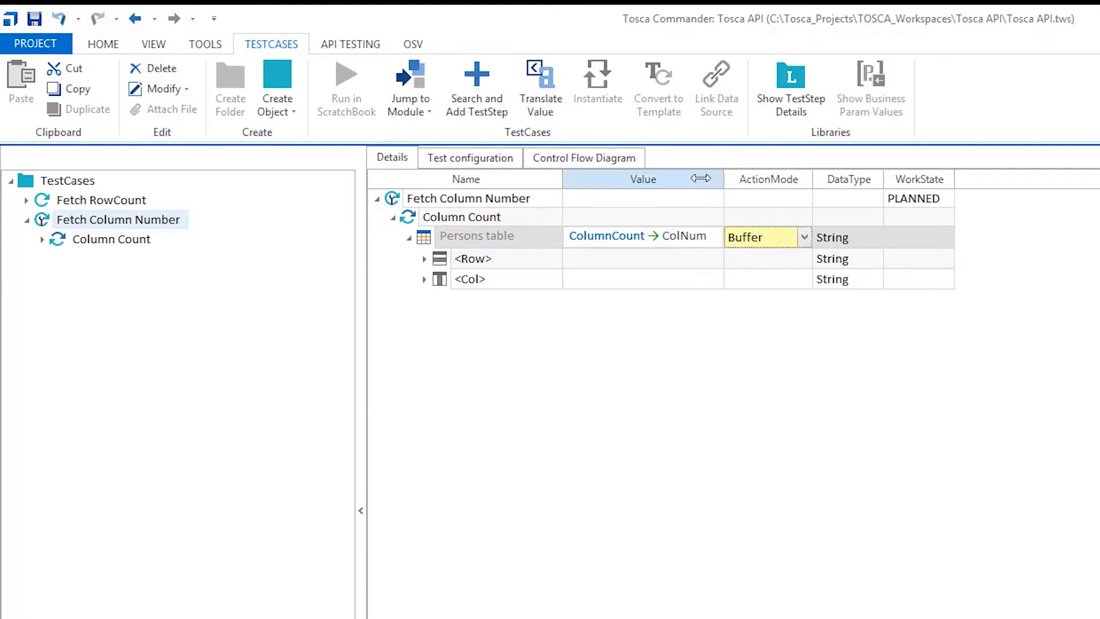
left_click(409, 239)
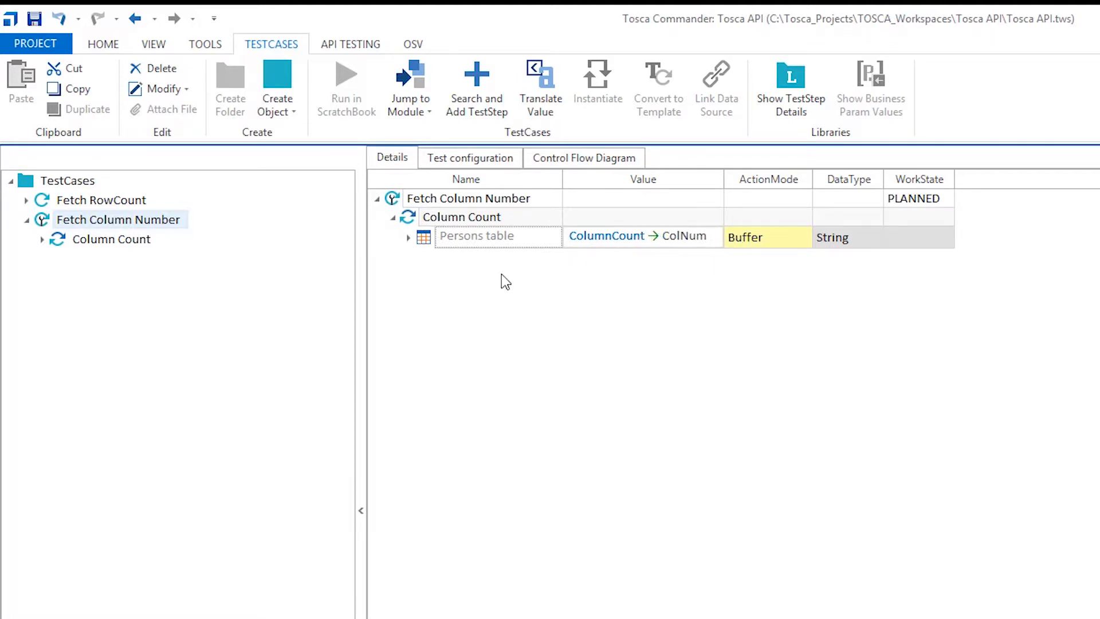
Run the Fetch Column Number test case in ScratchBook and enlarge the results
left_click(394, 198)
left_click(357, 92)
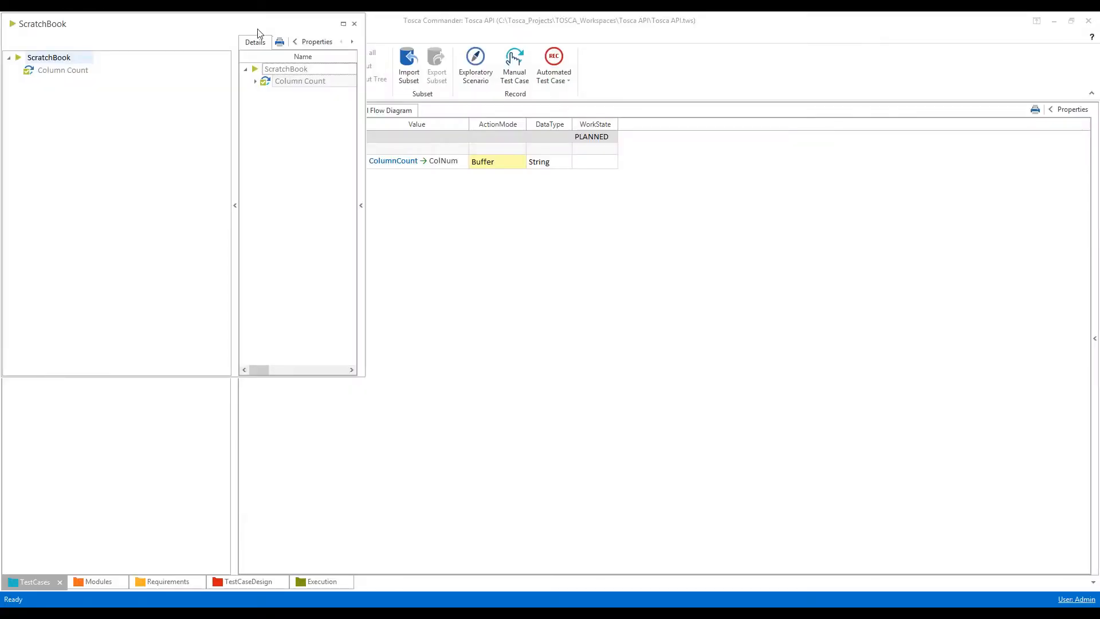
left_click(343, 24)
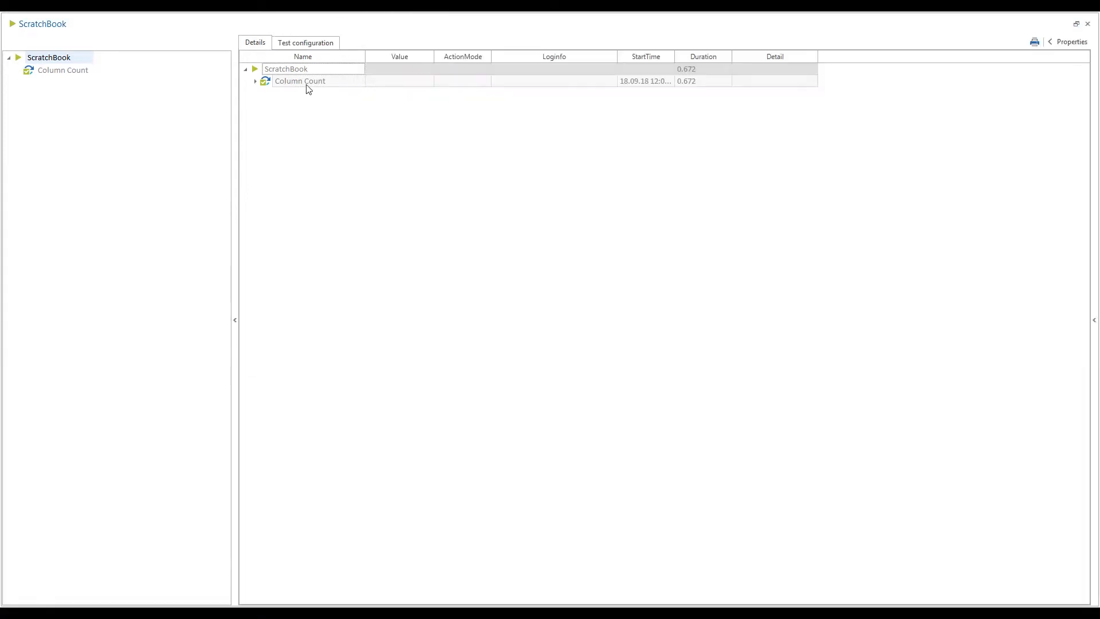
Read the full log information for the Persons table under Column Count, and close the ScratchBook results
left_click(255, 80)
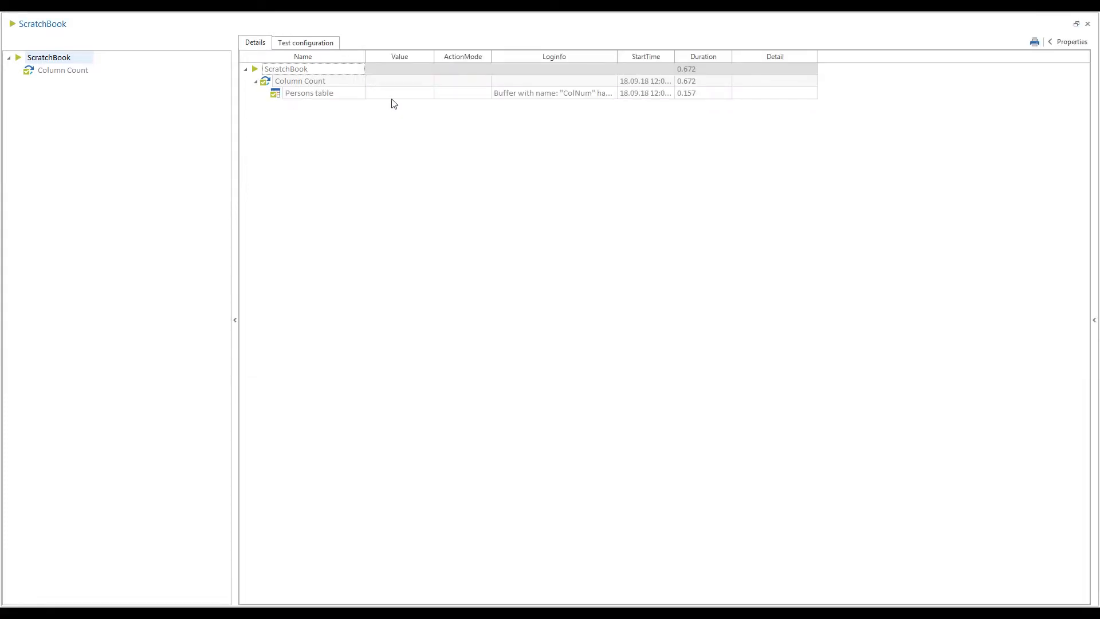
left_click(533, 96)
left_click(612, 93)
left_click_drag(604, 153, 800, 193)
left_click_drag(565, 105, 585, 104)
double_click(682, 105)
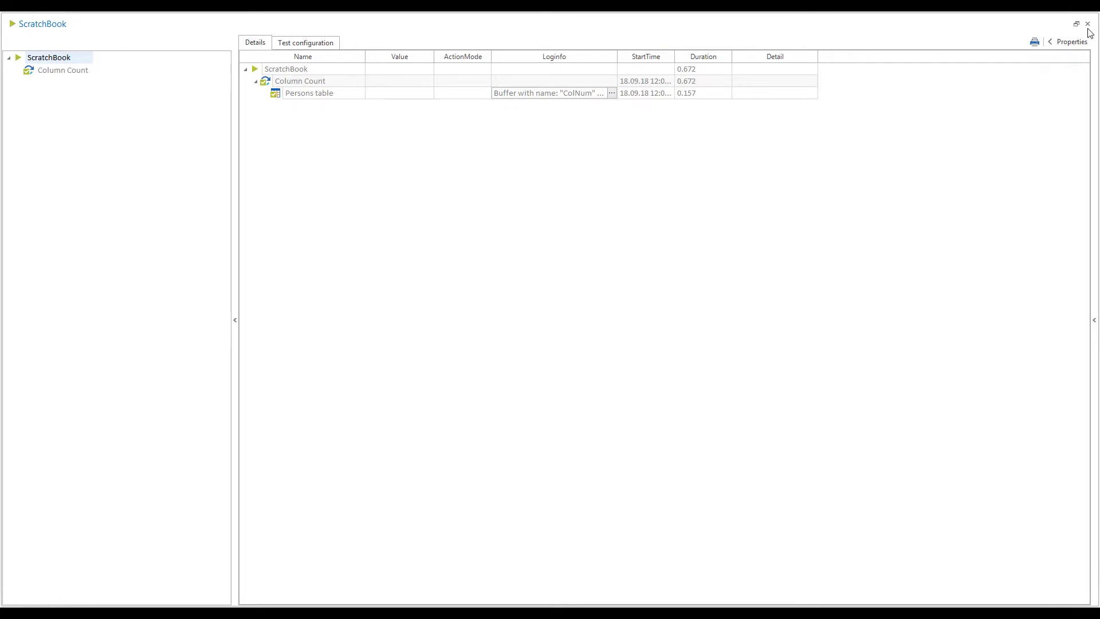
left_click(1088, 23)
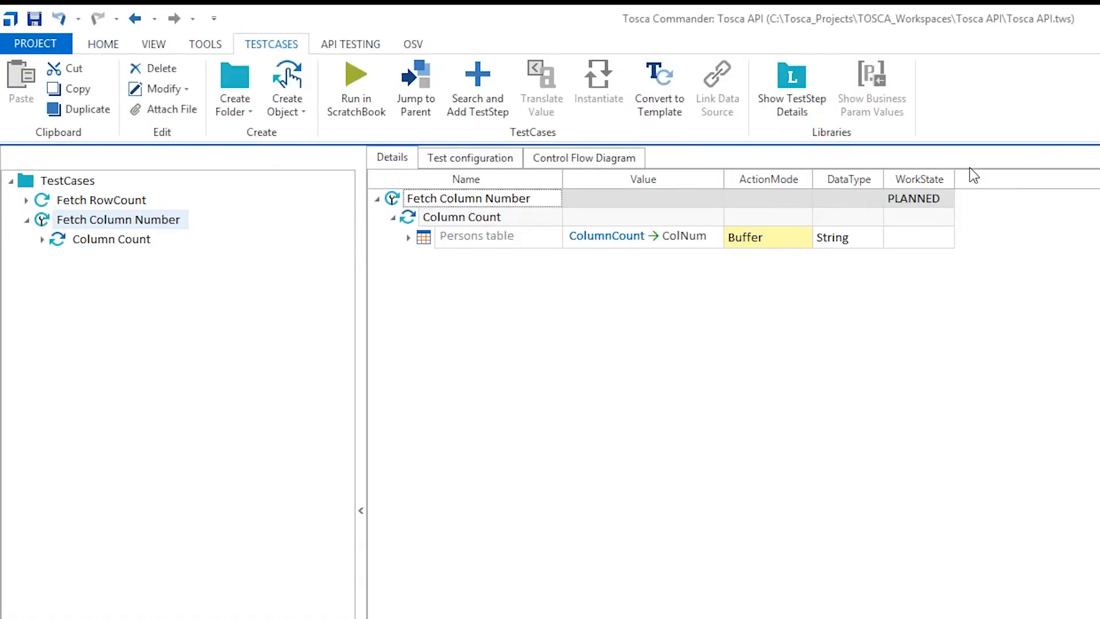
Set the WorkState of the Fetch Column Number test case to completed and collapse it in the TestCases folder
left_click(928, 199)
type("c")
left_click(861, 406)
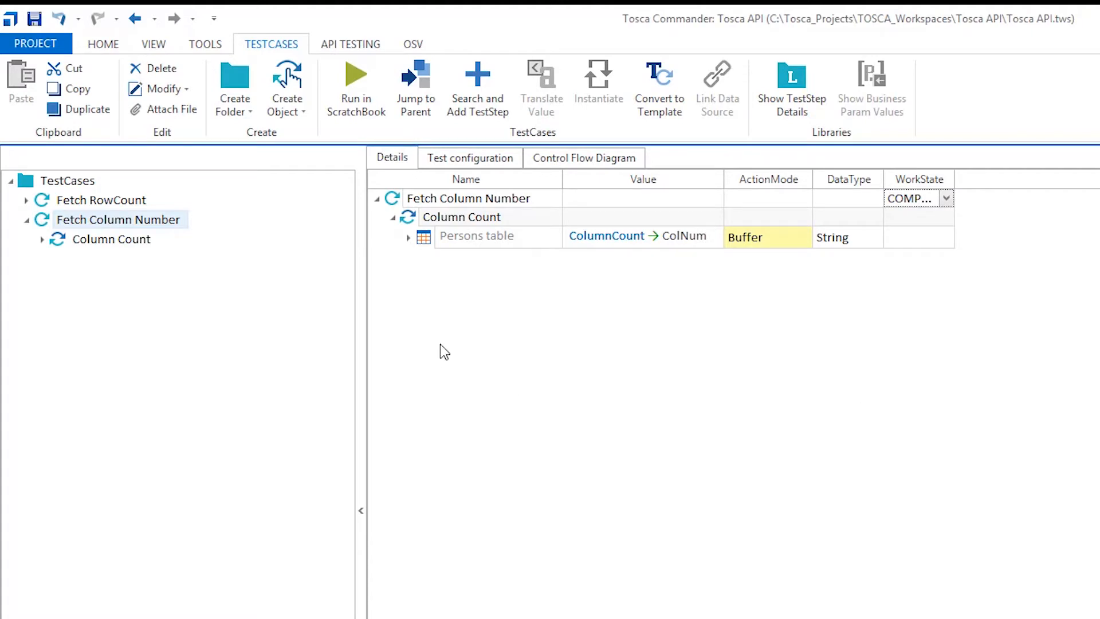
left_click(26, 219)
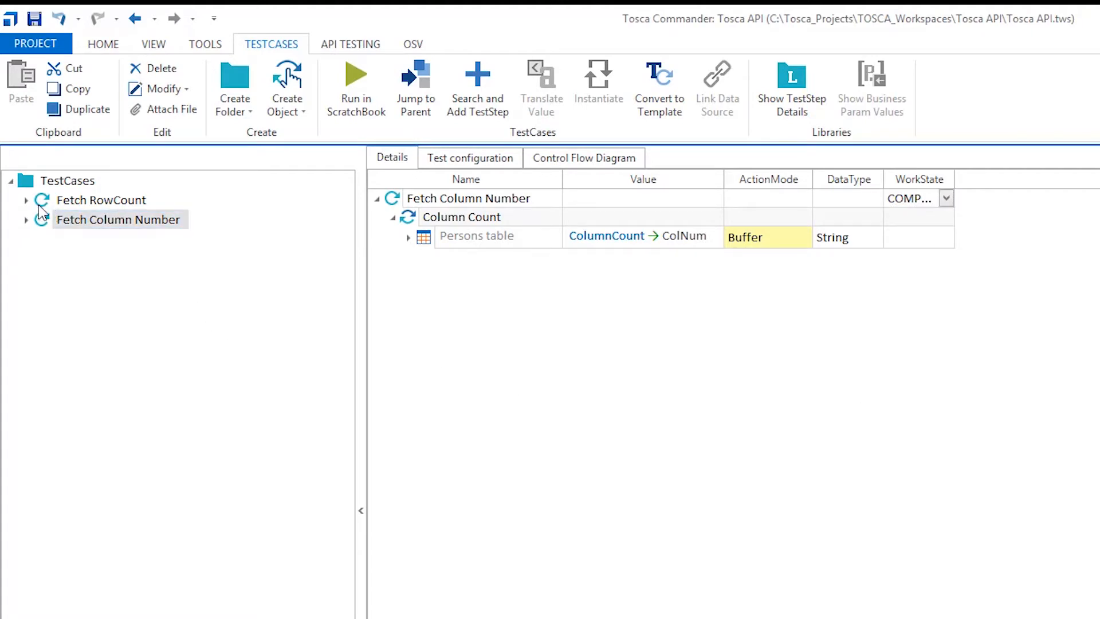
Open the detailed value editor of the Persons table in the Fetch RowCount test case to review its buffered property
left_click(39, 205)
left_click(421, 237)
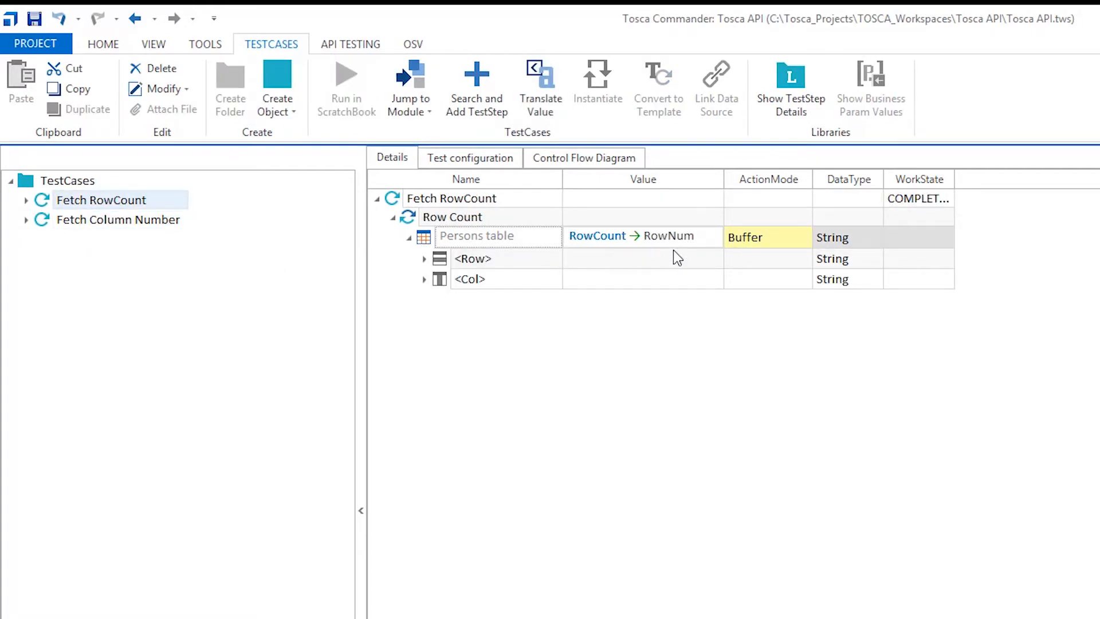
left_click(712, 239)
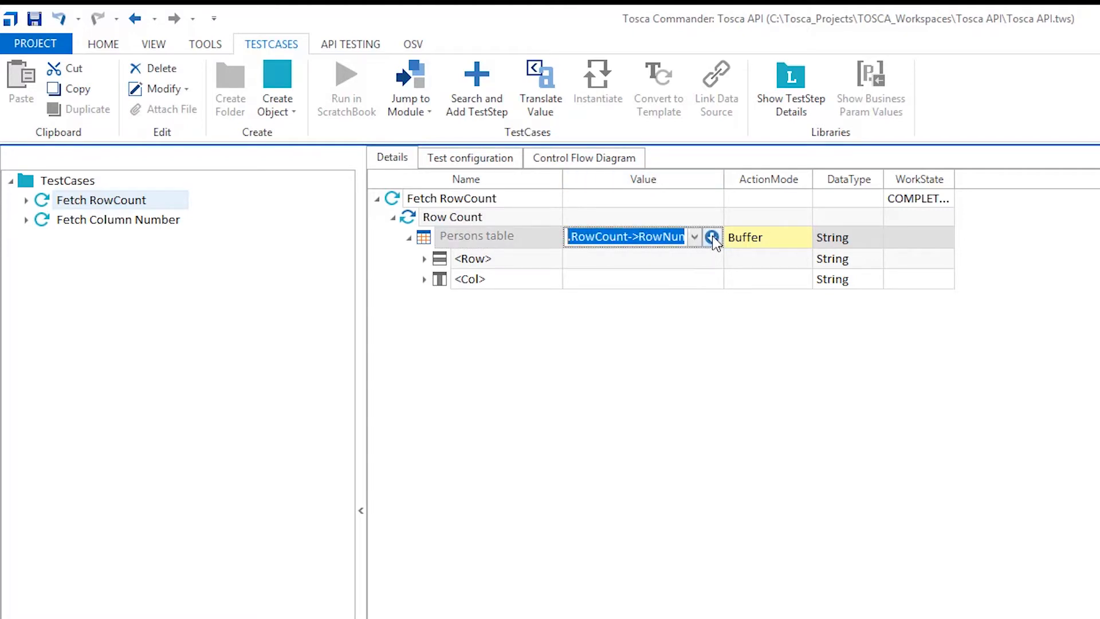
left_click(712, 237)
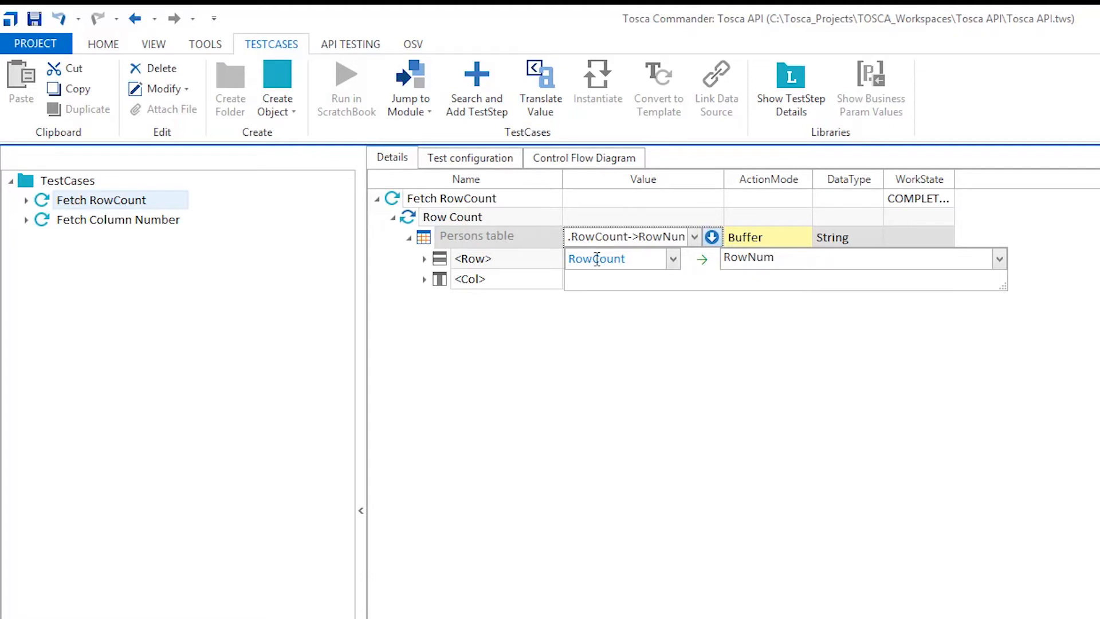